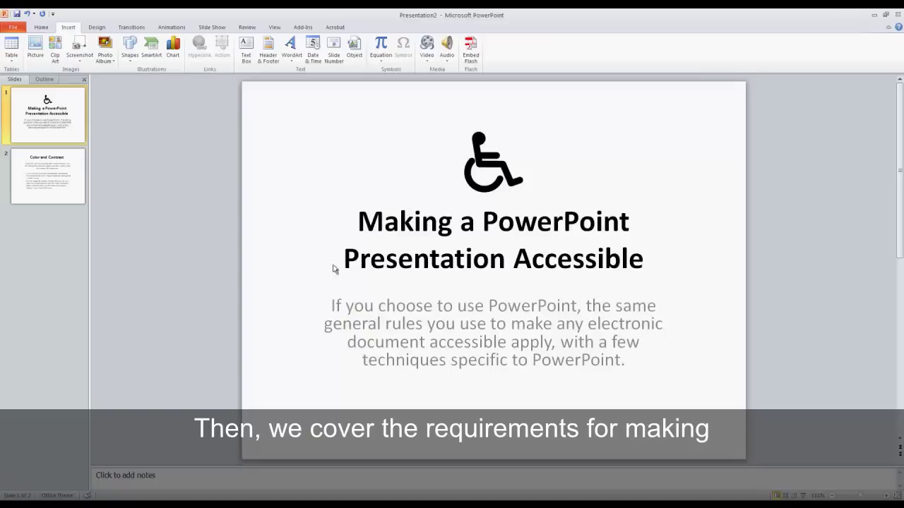
Select the slide 2 thumbnail, Color and Contrast, in the Slides pane
click(30, 167)
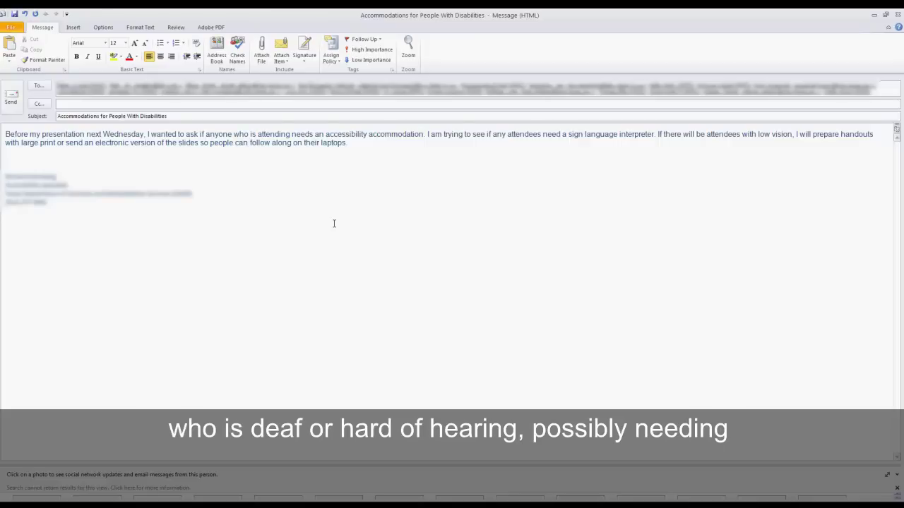
Add a closing line asking for replies by close of business Friday, followed by 'Thank you.'
text(P)
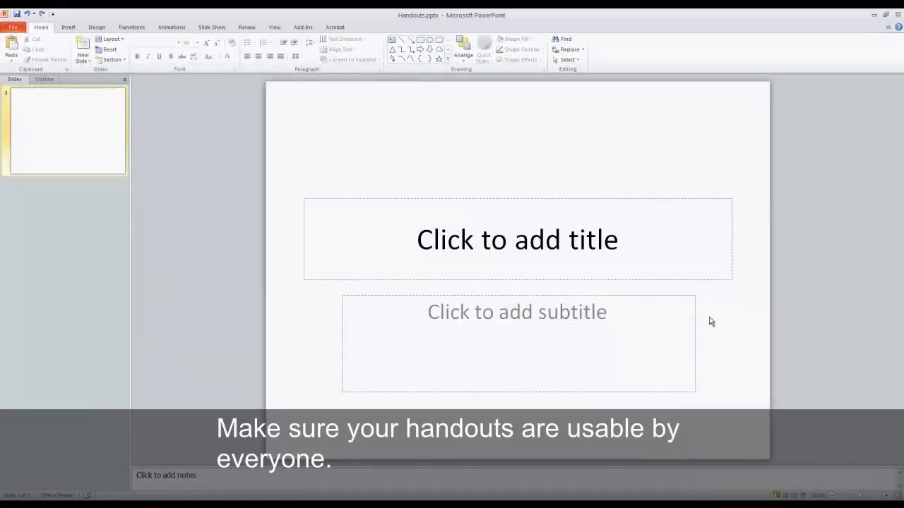
Enter 'Handouts' as the slide title and make it bold
click(552, 253)
text(H)
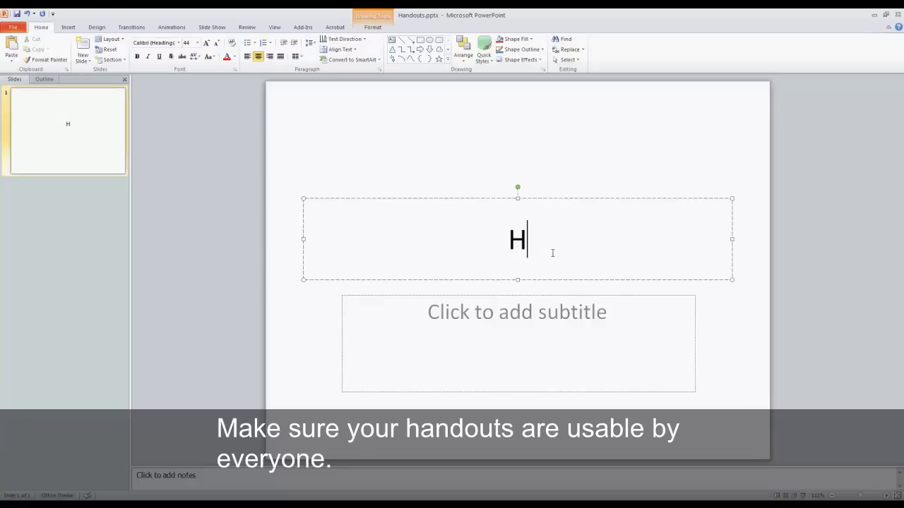
text(andout)
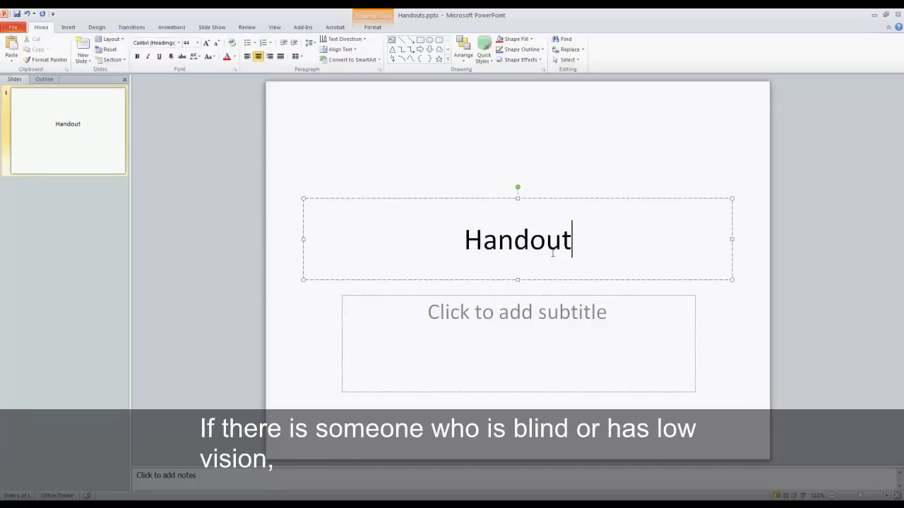
text(s)
click(554, 244)
double_click(555, 240)
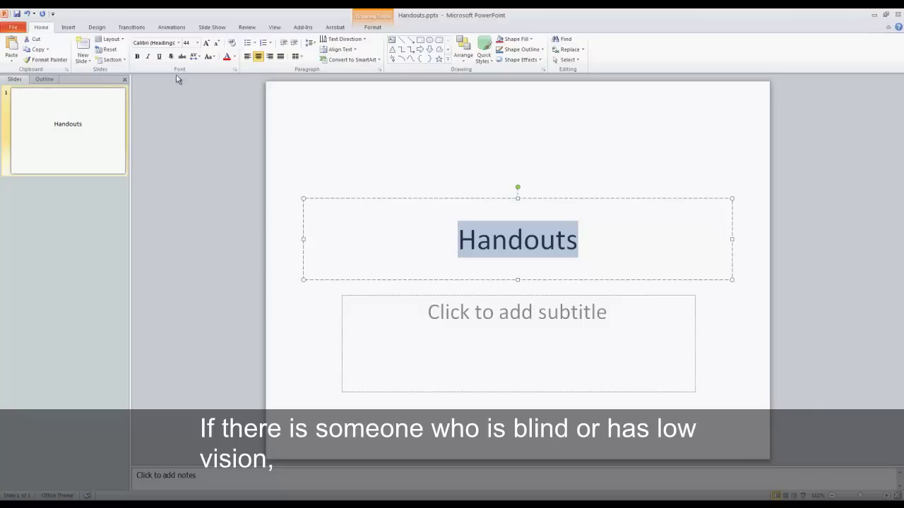
click(138, 57)
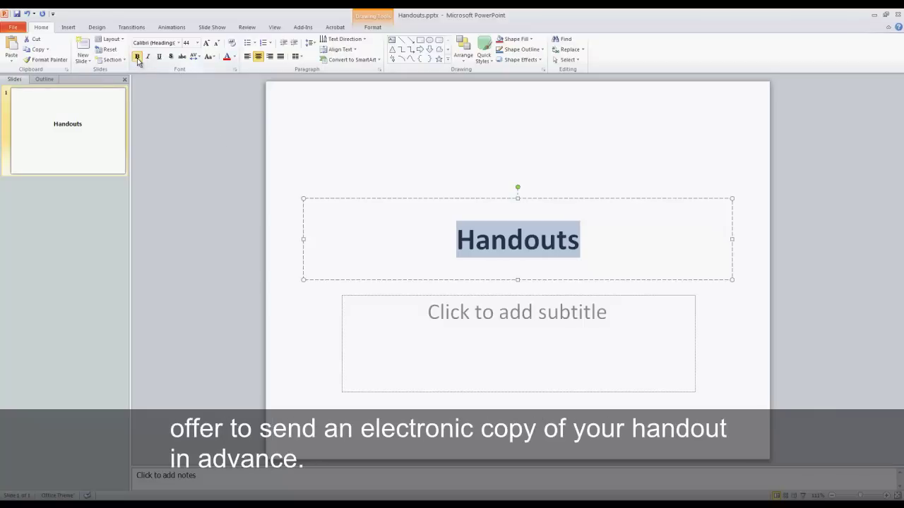
click(325, 357)
Paste the usable-handouts paragraph into the subtitle placeholder
click(428, 323)
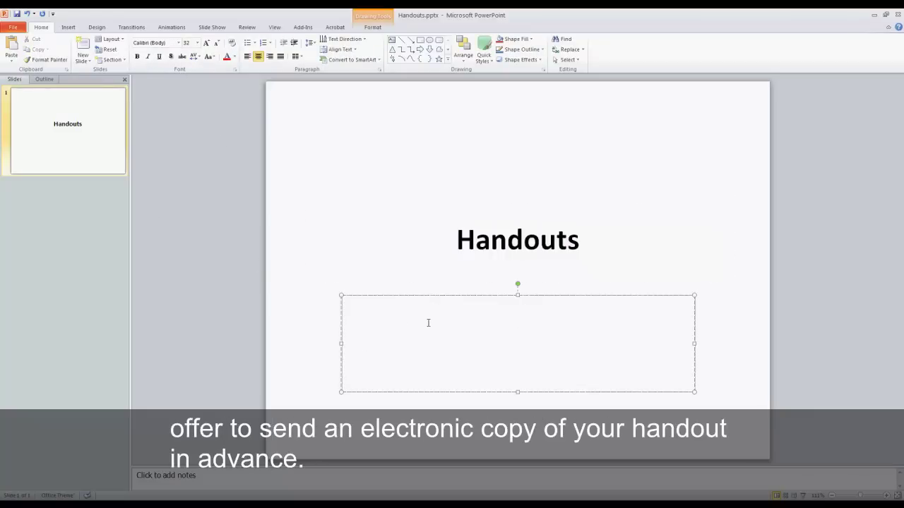
text(Make sure your handouts are usable by everyone. If there is someone who is blind or has low vision, offer to send an electronic copy of your handout in advance. You can also consider large-print handouts for attendees with low vision.)
click(441, 432)
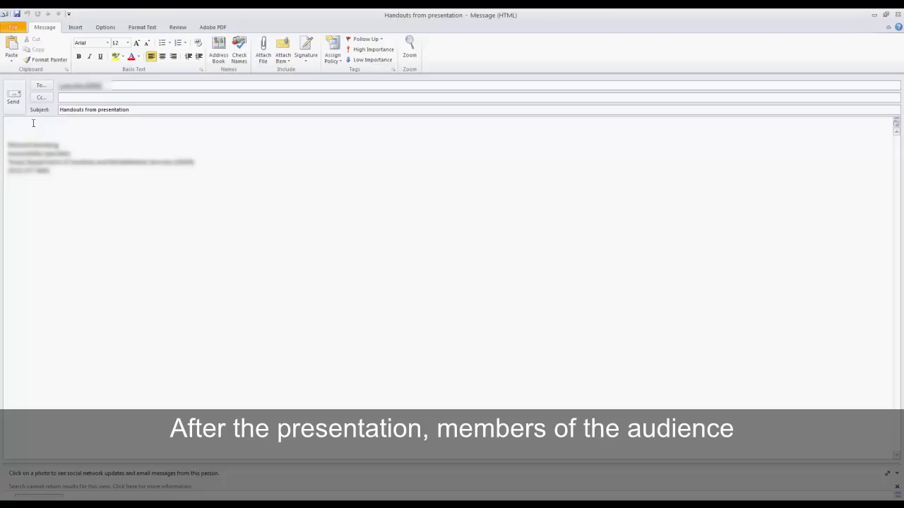
Begin the message body with a sentence introducing the handouts from today's presentation
text(Here)
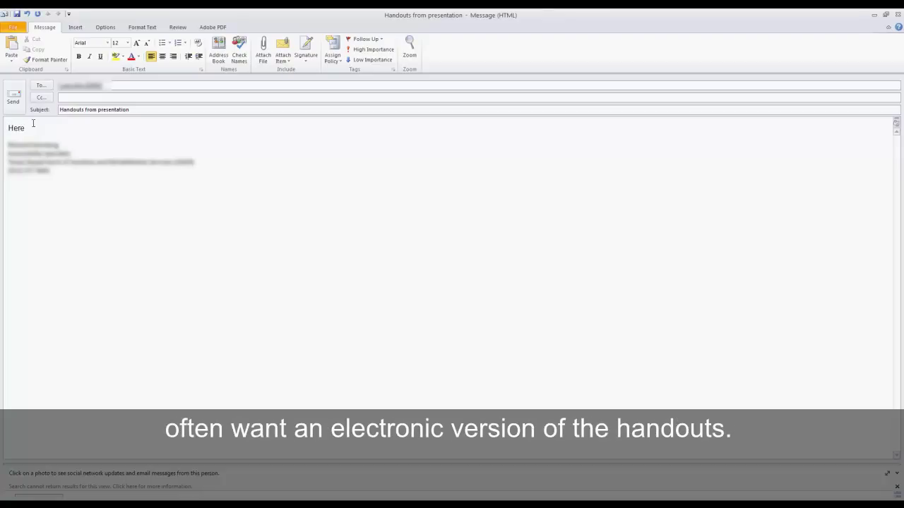
text( are the handouts from)
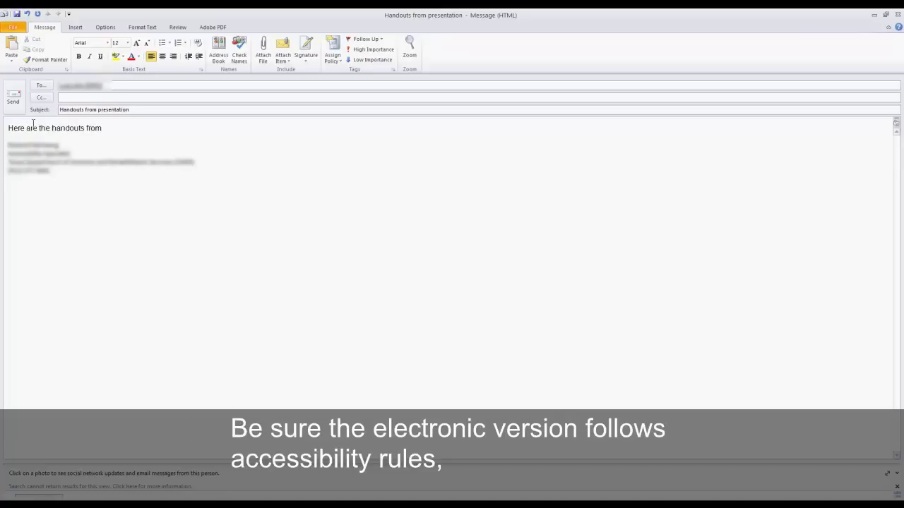
text( today's p)
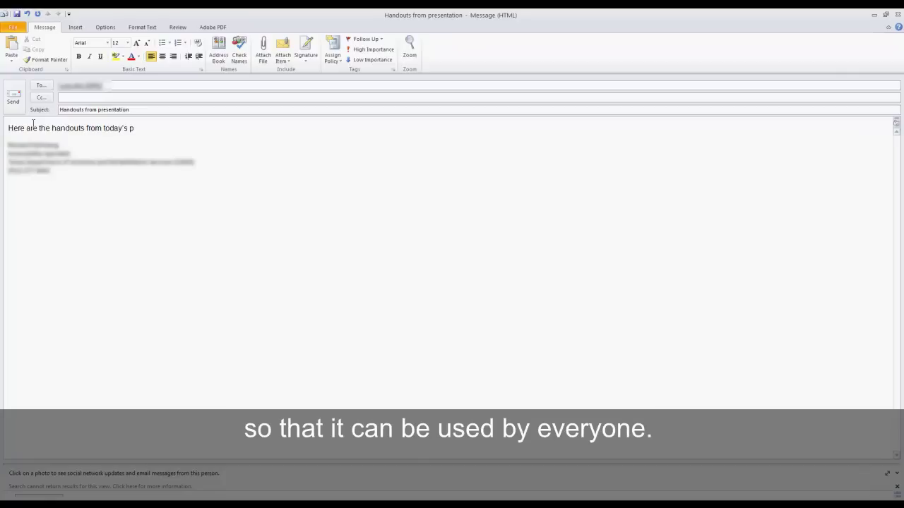
text(ation.)
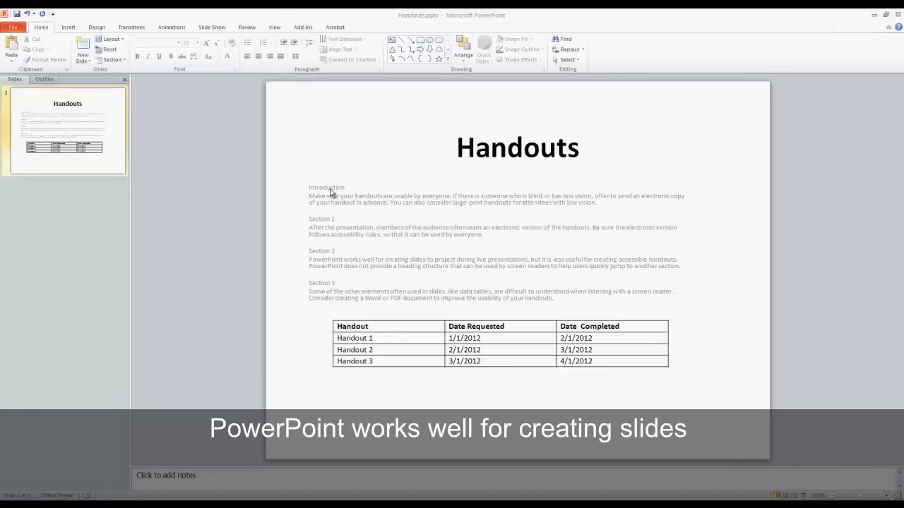
Bold each heading line (Introduction, Section 1, Section 2, Section 3) in the body text box
double_click(331, 190)
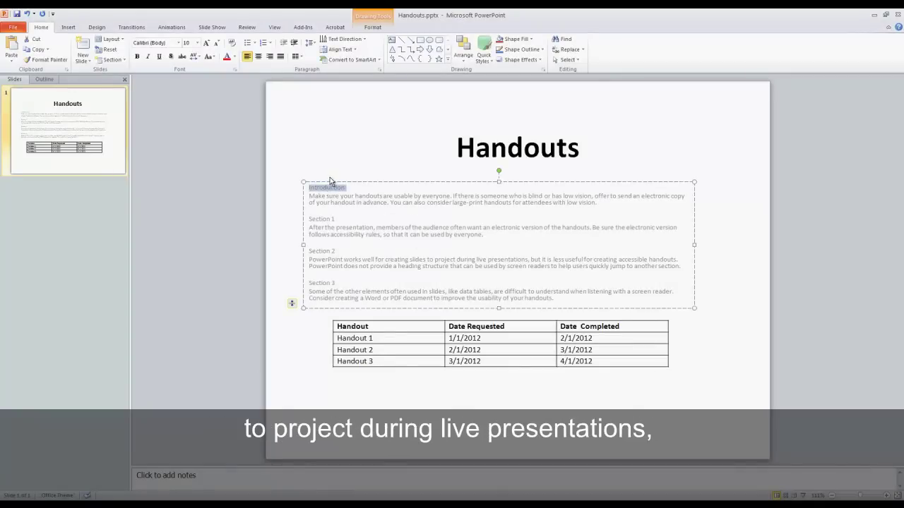
key(ctrl+b)
triple_click(318, 223)
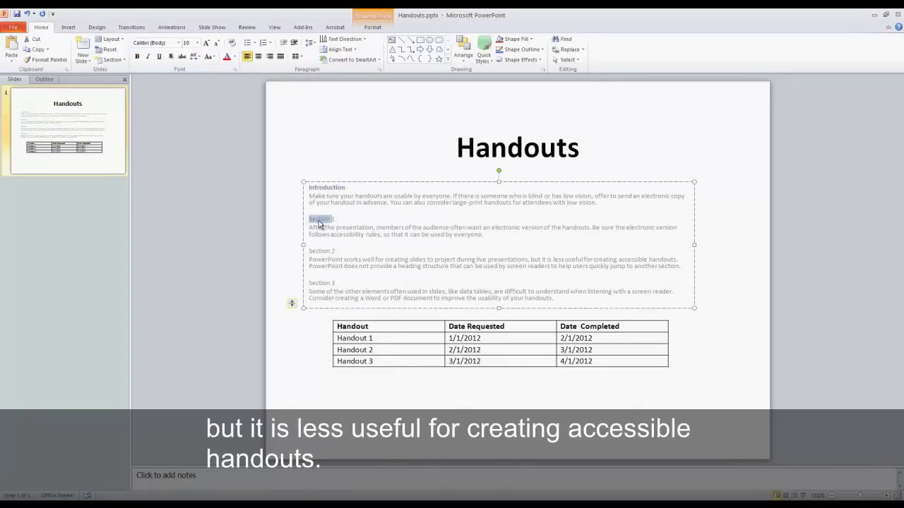
key(ctrl+b)
triple_click(319, 252)
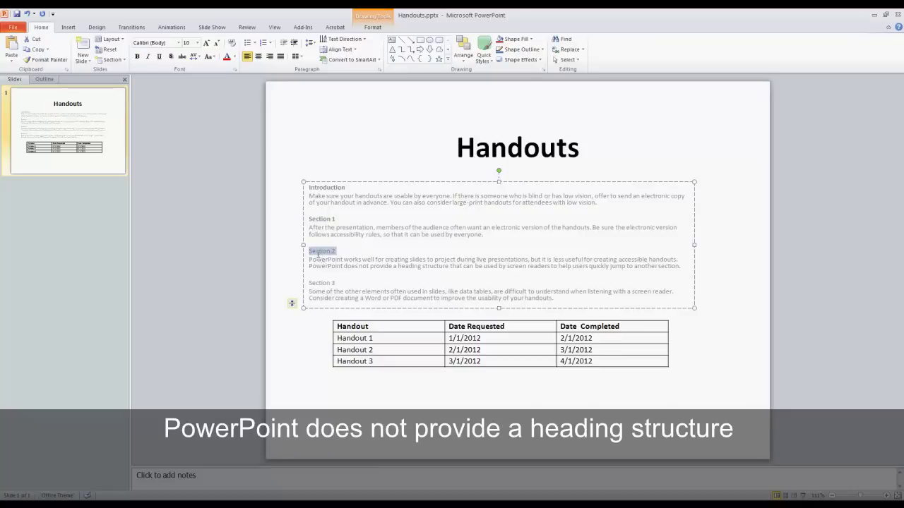
key(ctrl+b)
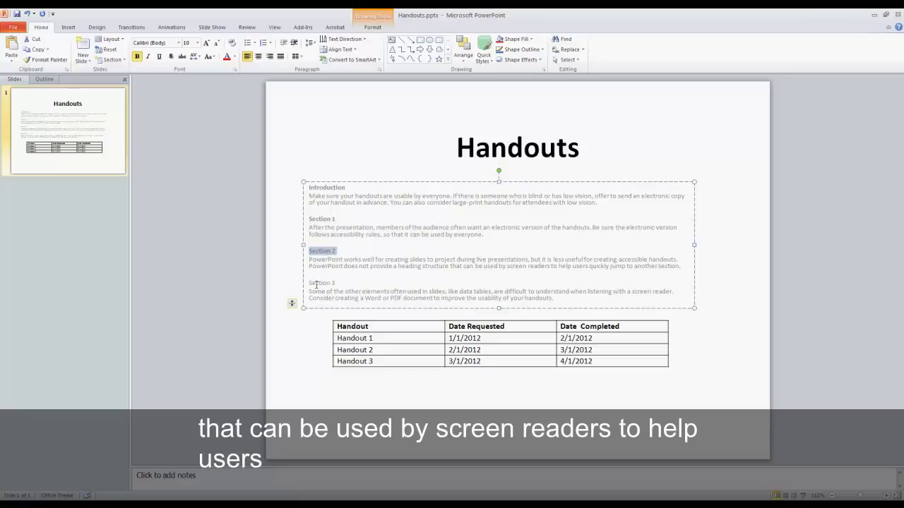
triple_click(317, 284)
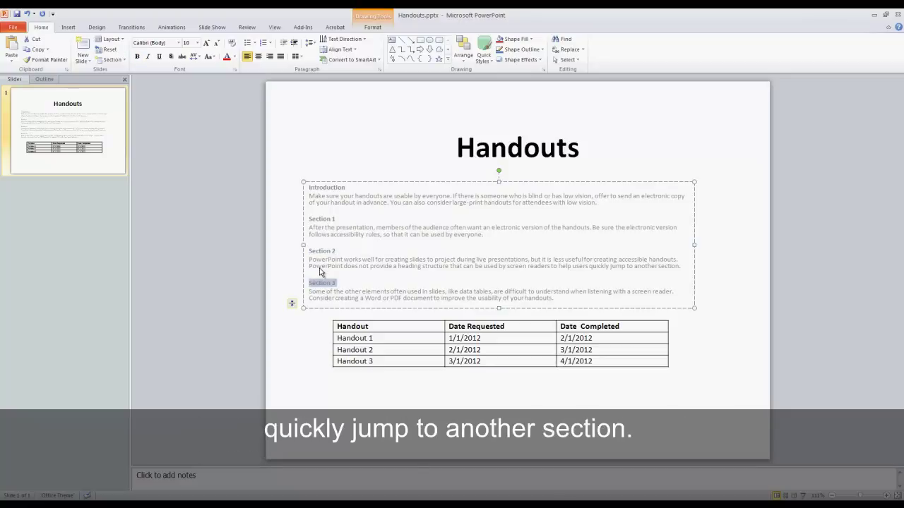
key(ctrl+b)
click(378, 379)
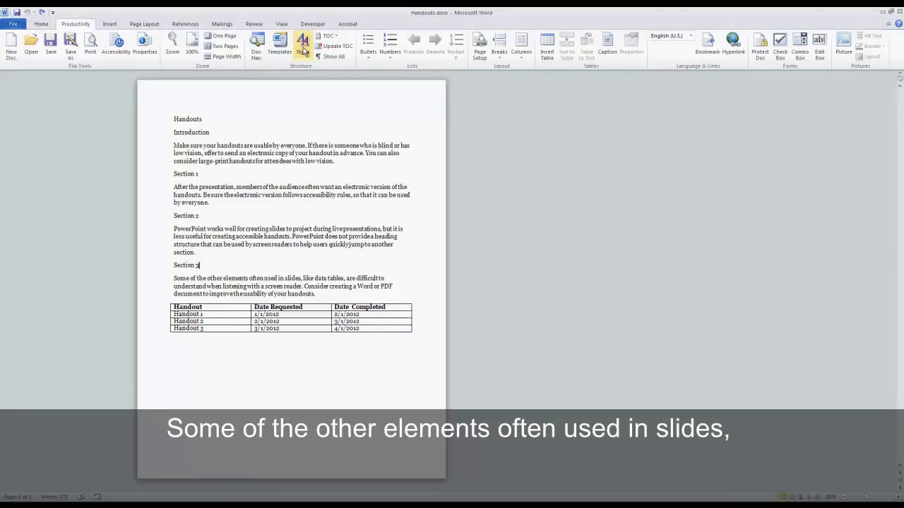
Apply the Heading 1 style to the Handouts title
click(302, 46)
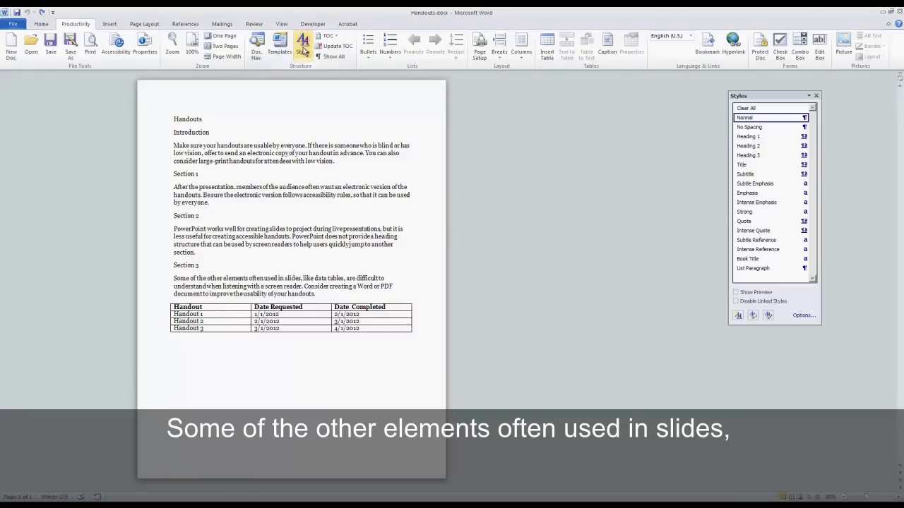
double_click(193, 120)
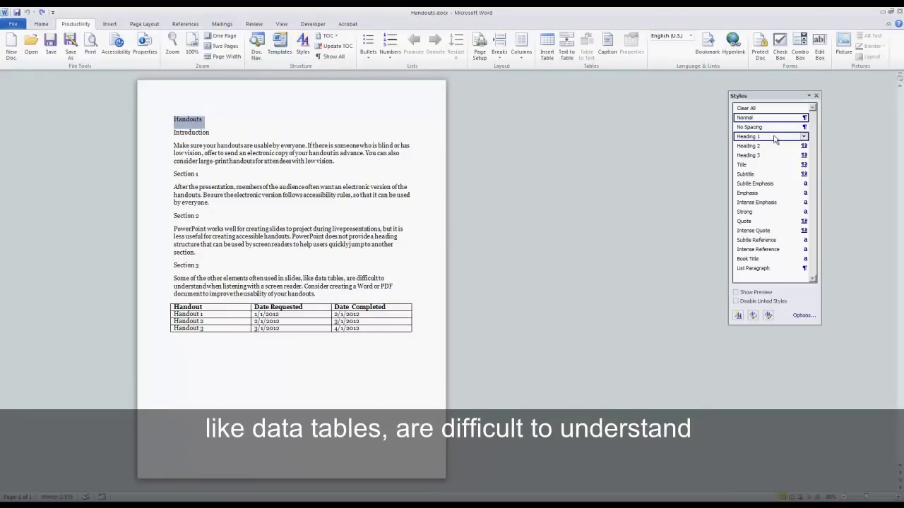
click(750, 136)
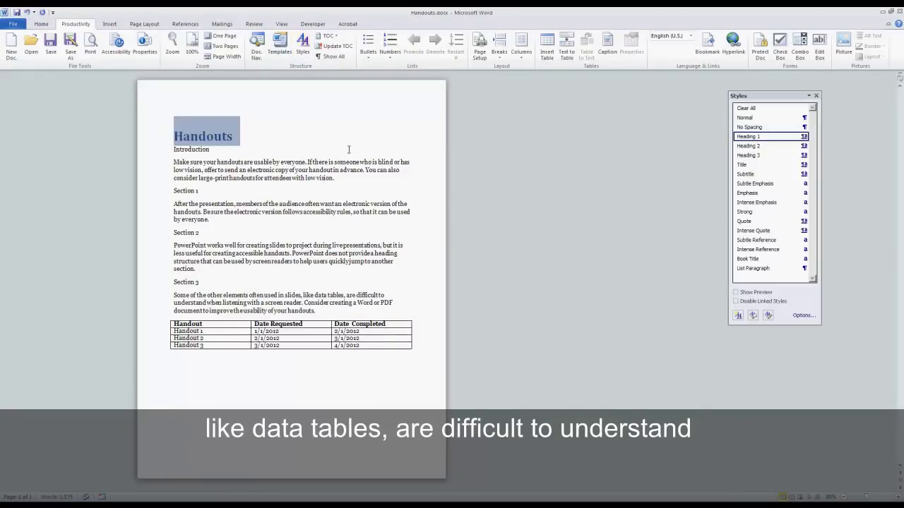
Apply the Heading 2 style to the Introduction and Section 1 lines
double_click(203, 150)
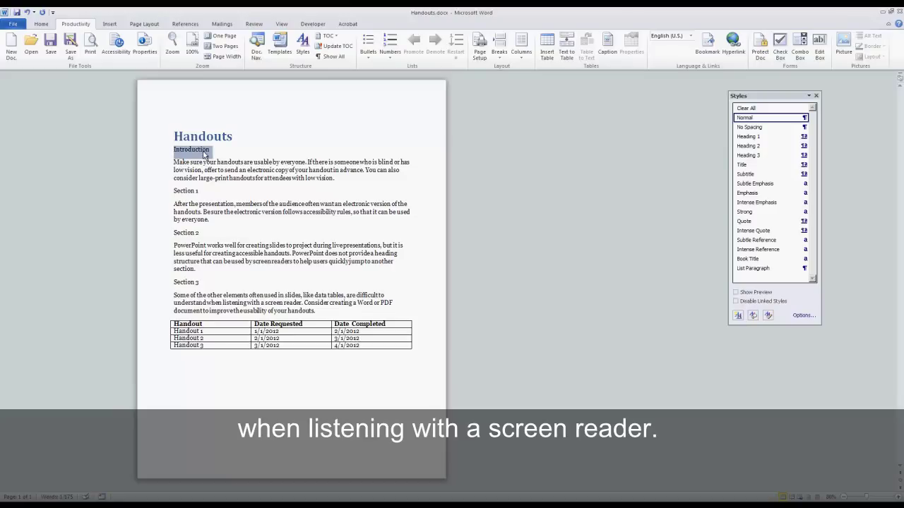
click(747, 146)
triple_click(181, 193)
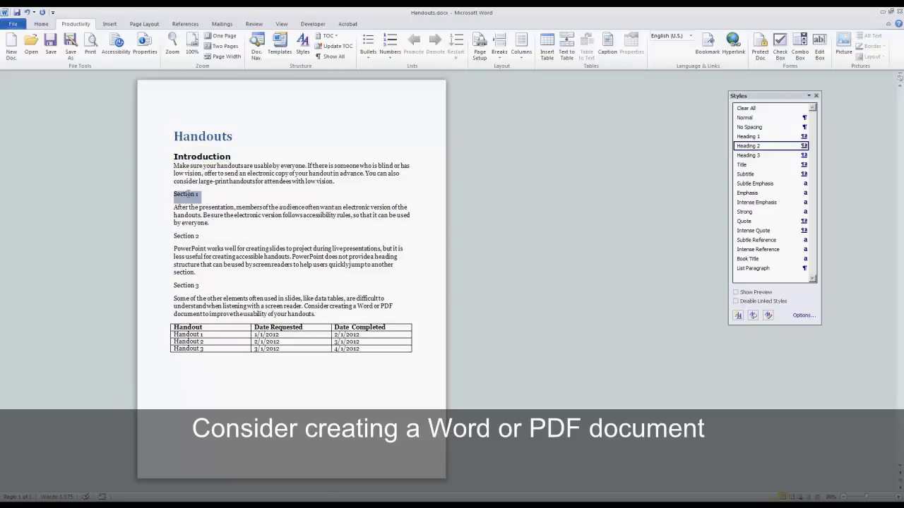
click(738, 146)
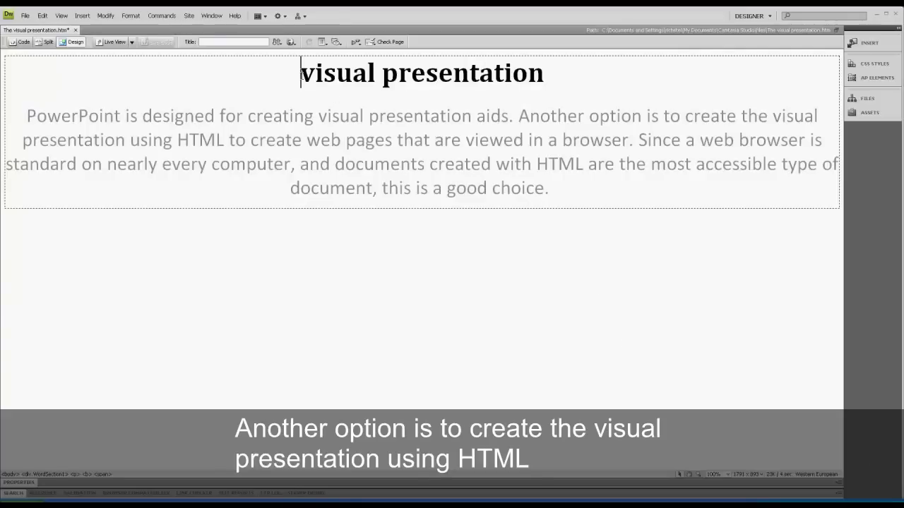
Insert 'The' before 'visual presentation' in the page heading
text(The)
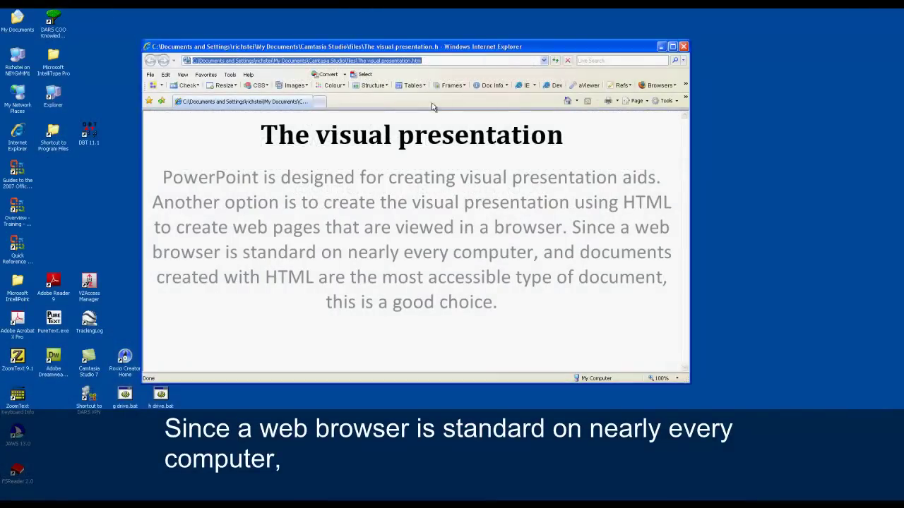
Maximize the Internet Explorer window showing The visual presentation page
click(672, 47)
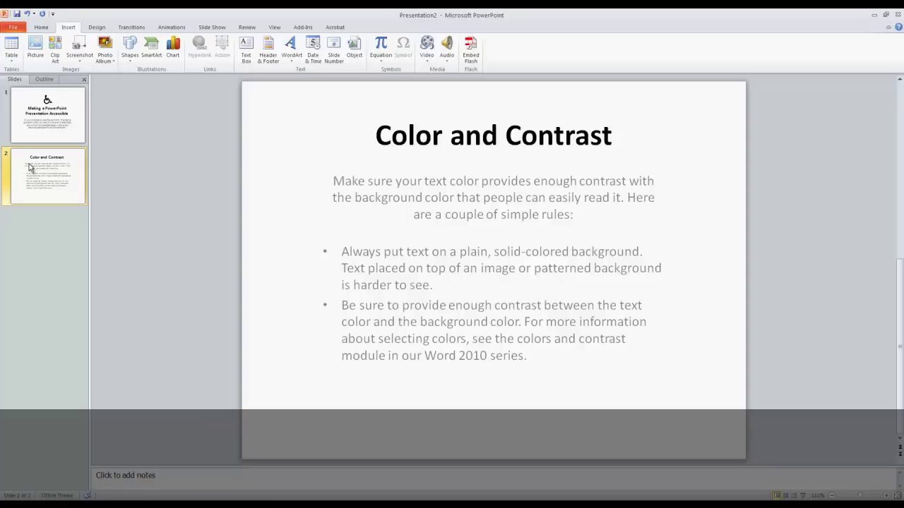
Try pattern and paper texture backgrounds on the slide, then reset it to plain white
right_click(260, 221)
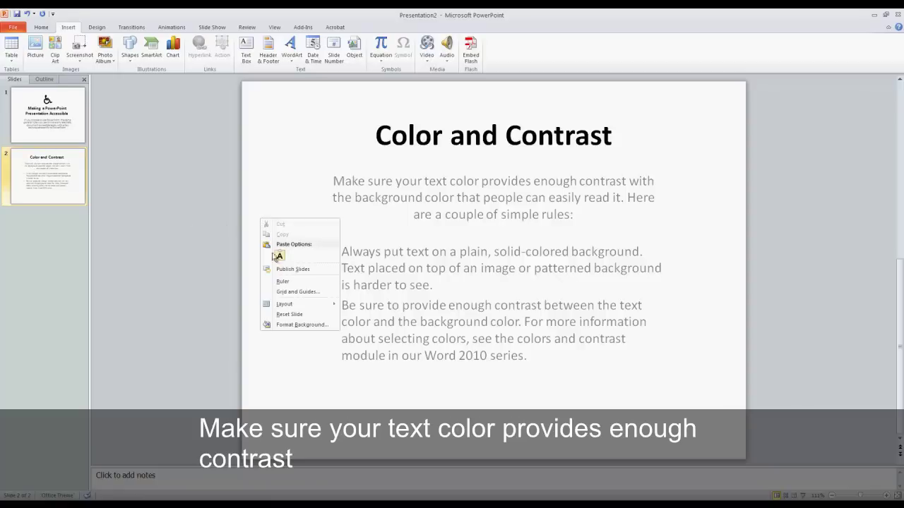
click(290, 325)
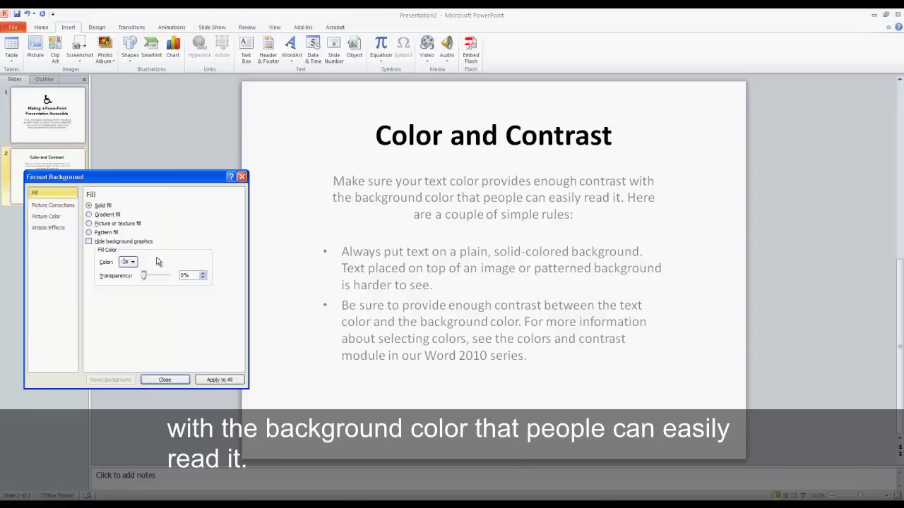
click(89, 232)
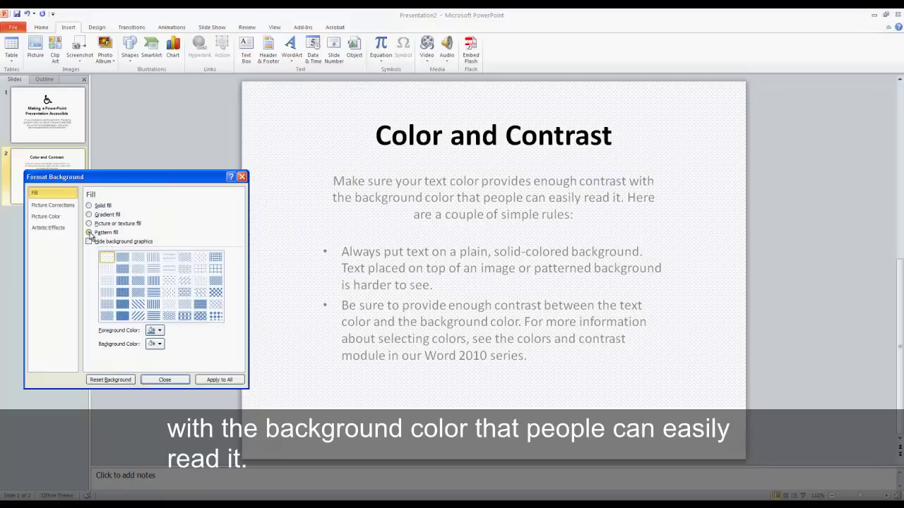
click(89, 224)
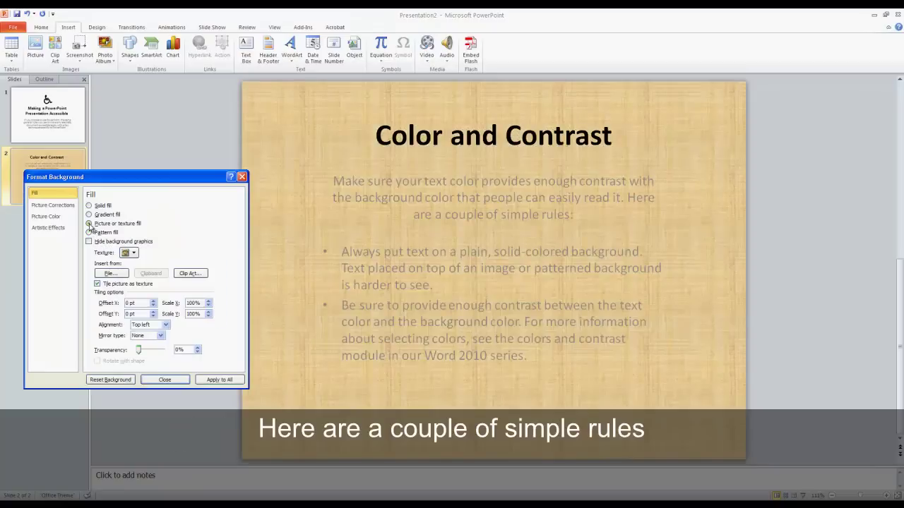
click(129, 253)
click(136, 326)
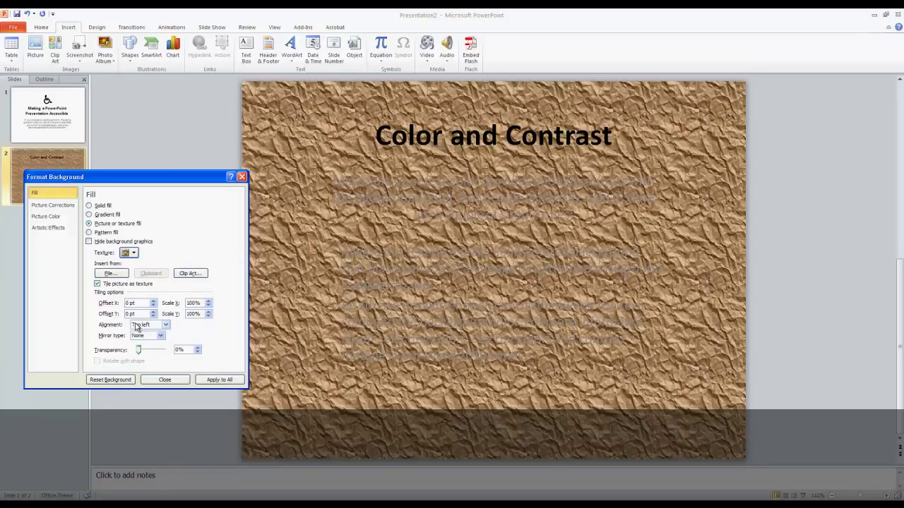
click(121, 382)
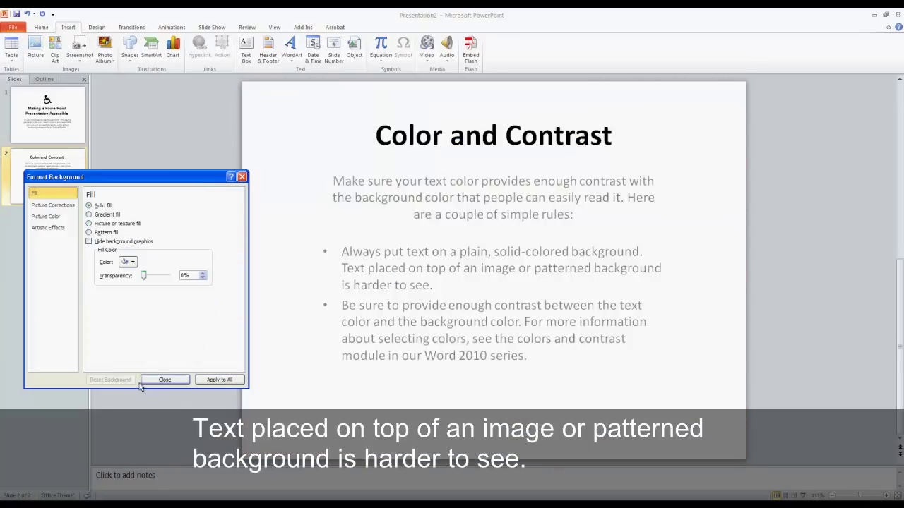
click(160, 381)
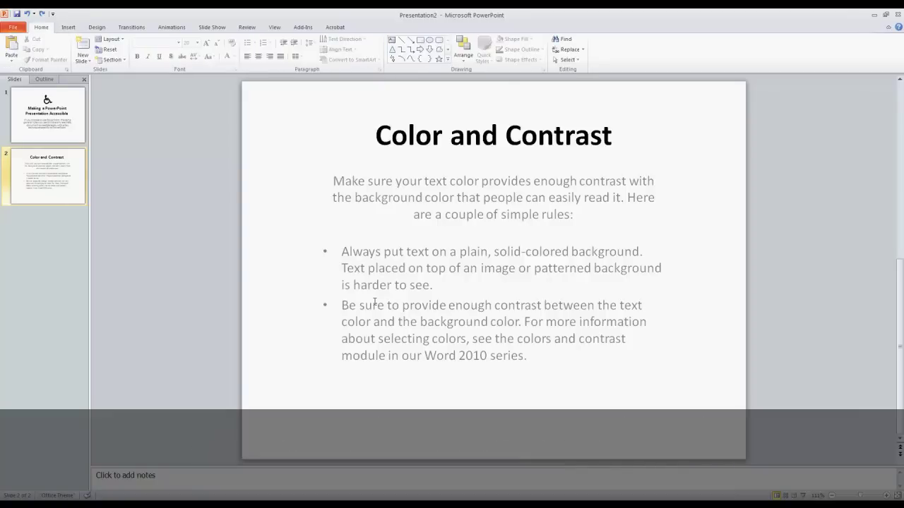
Give the second bullet paragraph a pale font colour, then change it to black
click(342, 305)
drag(342, 305, 572, 348)
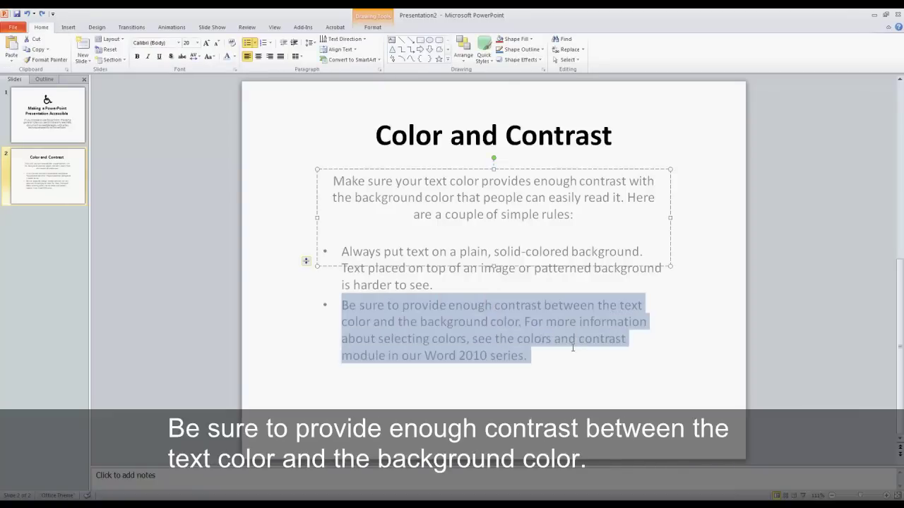
click(235, 57)
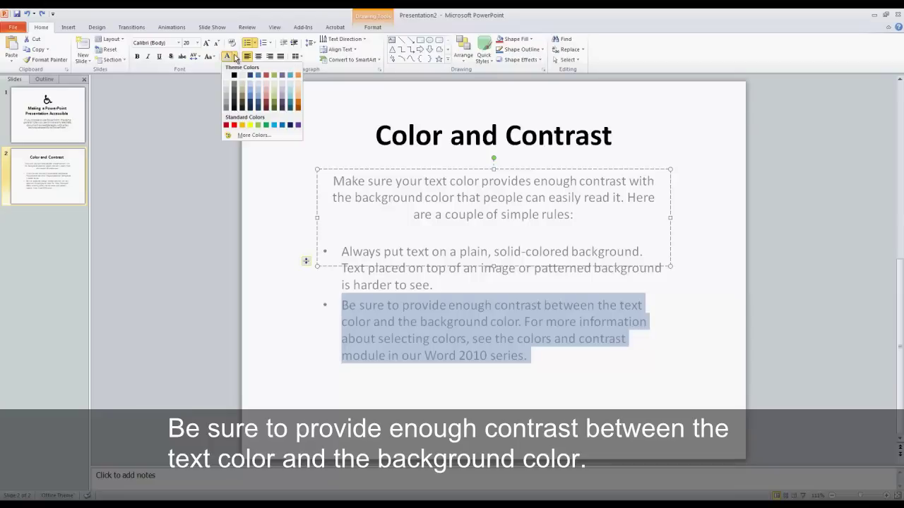
click(248, 94)
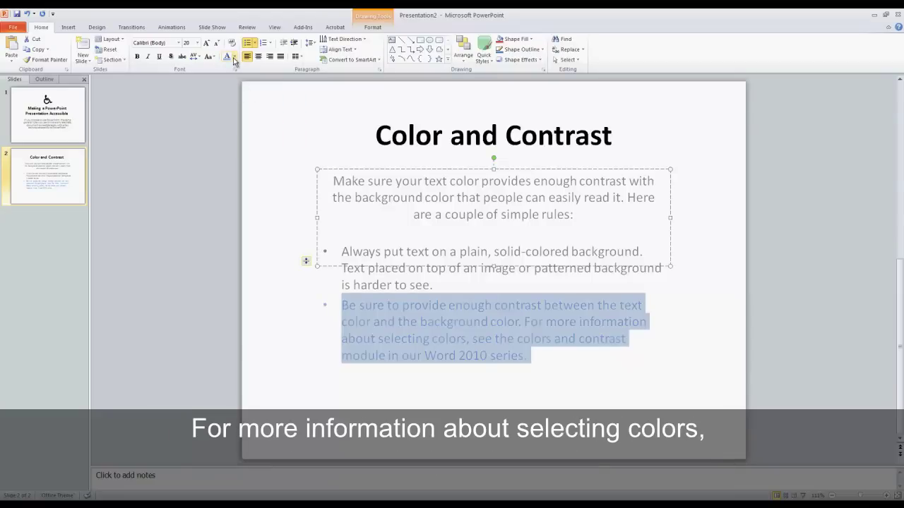
click(234, 58)
click(234, 75)
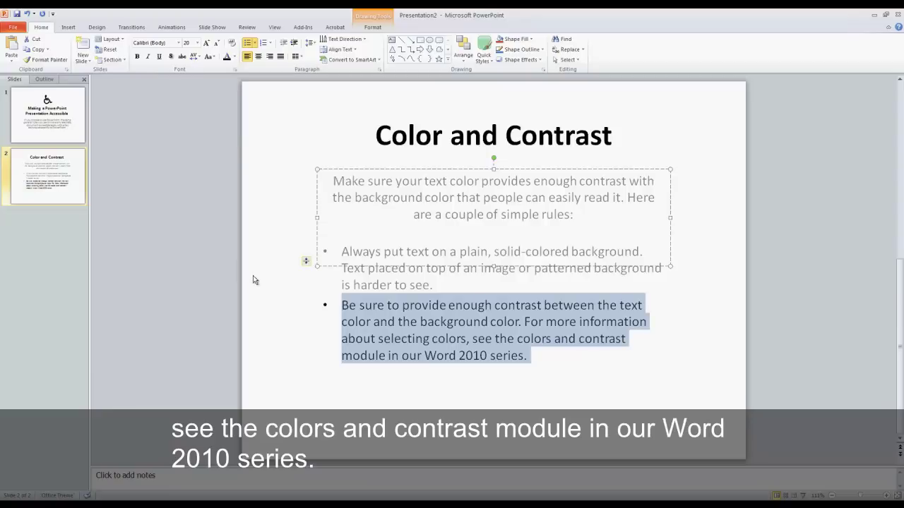
click(290, 333)
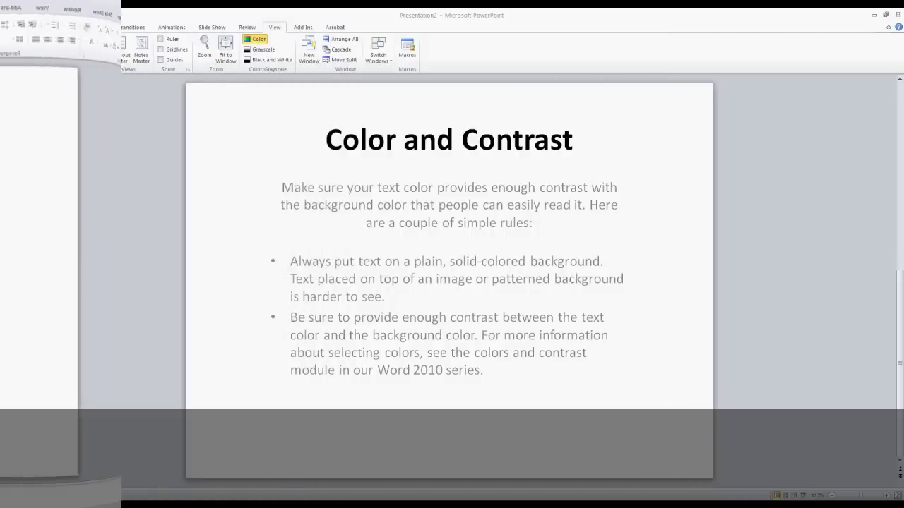
click(42, 26)
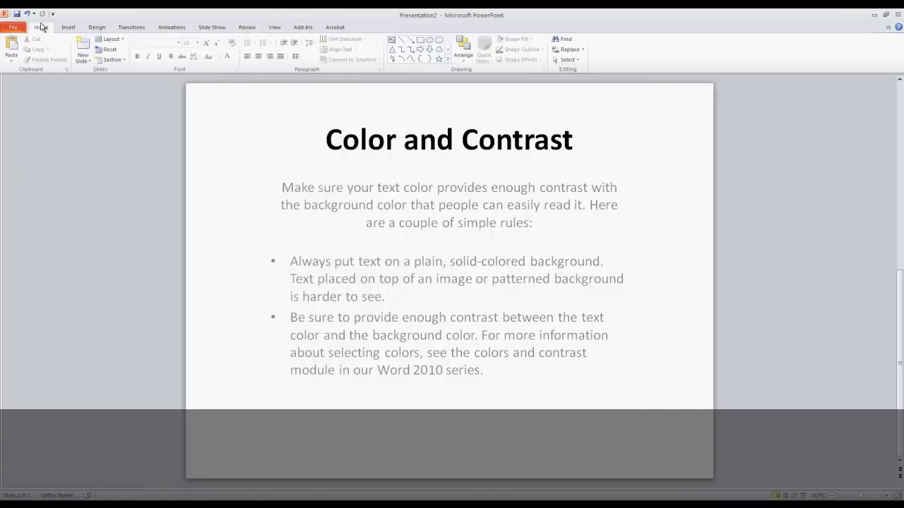
Insert a Title Slide and give it the bold title 'Layout'
click(90, 64)
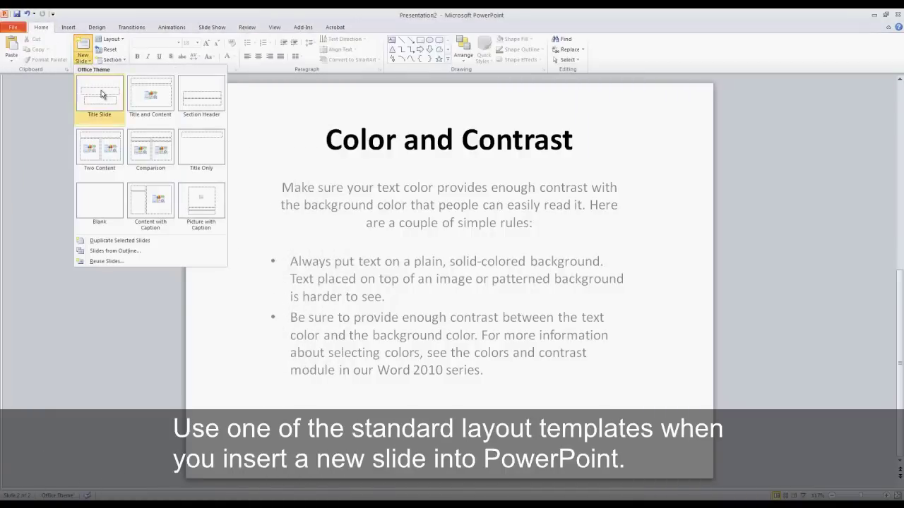
click(98, 94)
click(347, 245)
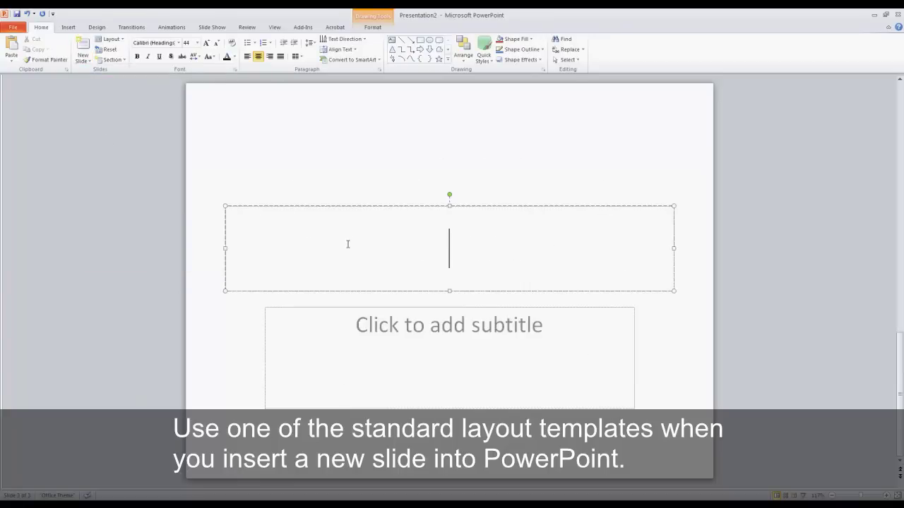
text(Layout)
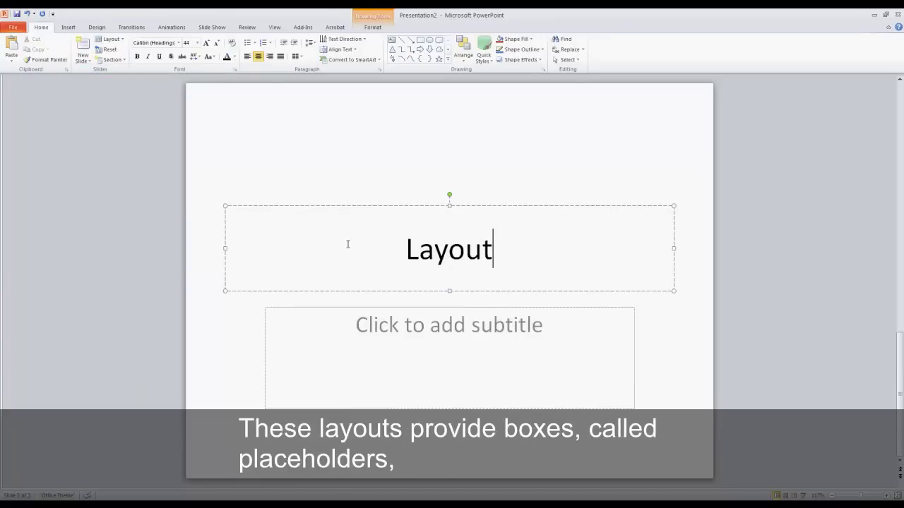
drag(514, 257, 400, 247)
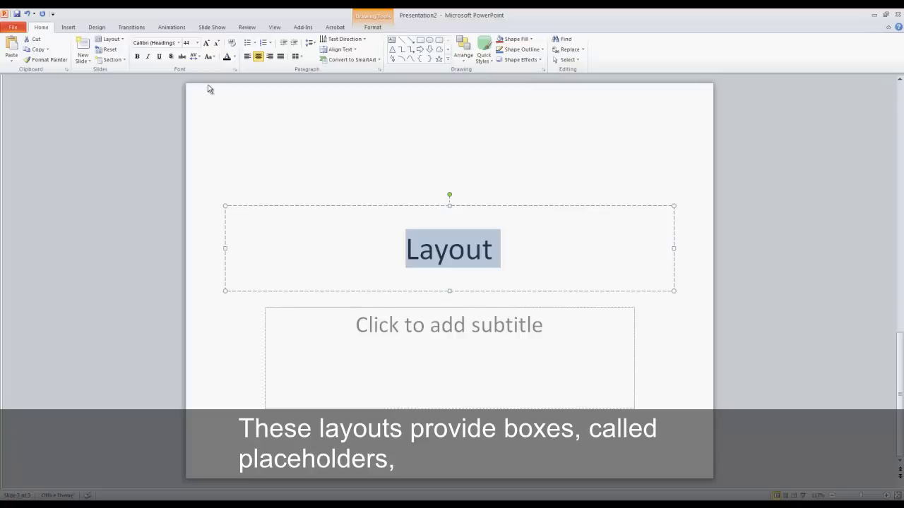
click(137, 56)
Paste the standard layout templates paragraph into the subtitle and set it to 20 pt
click(374, 321)
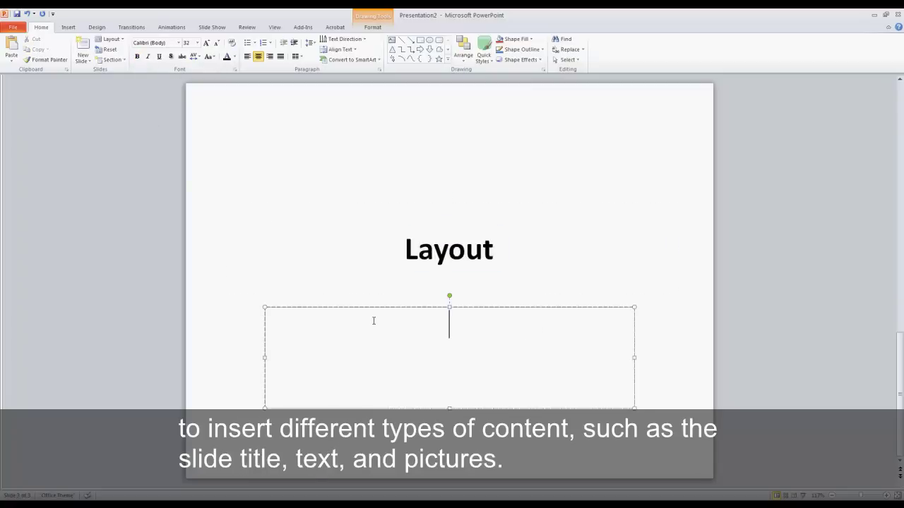
text(Use one of the standard layout templates when you insert a new slide in PowerPoint. These layouts provide boxes, called placeholders, to insert different types of content, such as the slide title, text, and pictures. Placeholders come preformatted for a range of purposes and help ensure that each slide is as accessible as possible for people using screen readers.)
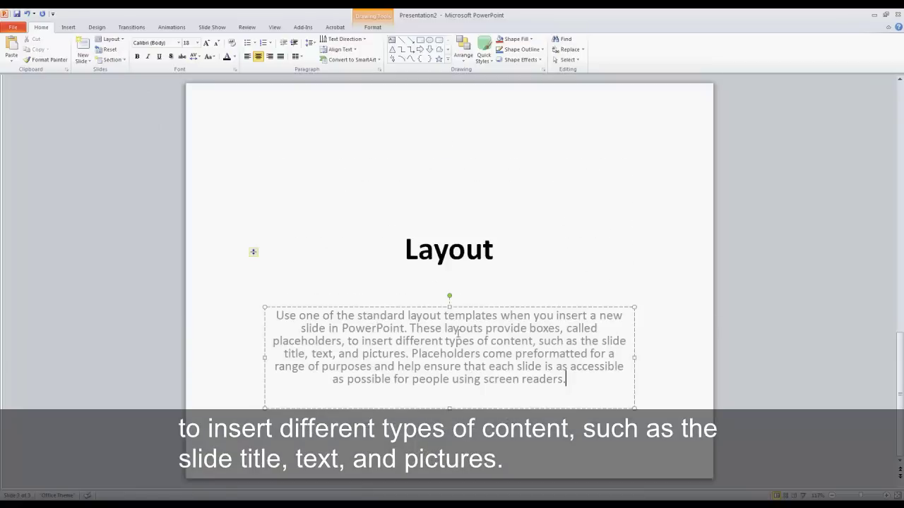
drag(566, 379, 268, 312)
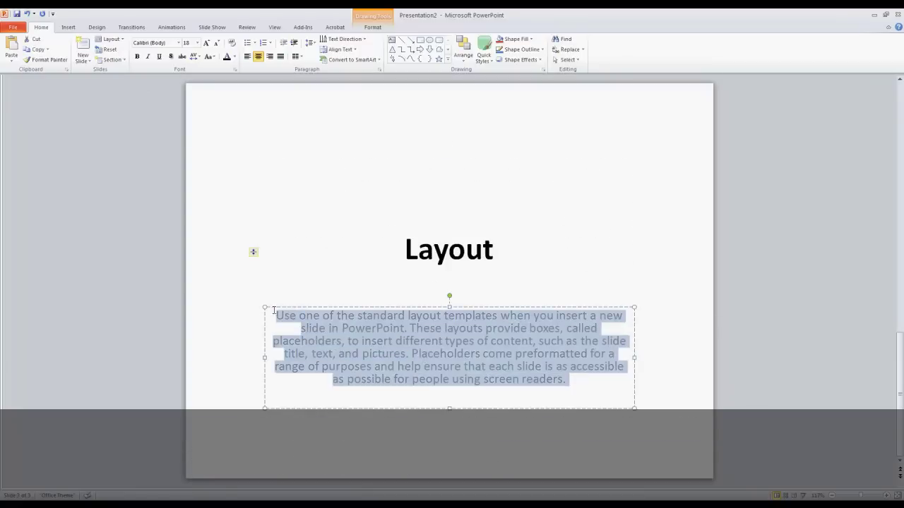
click(197, 42)
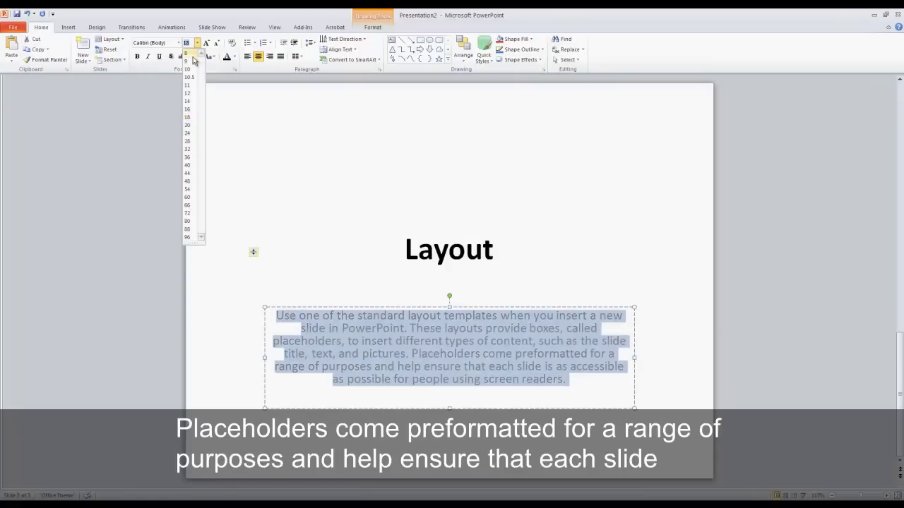
click(188, 129)
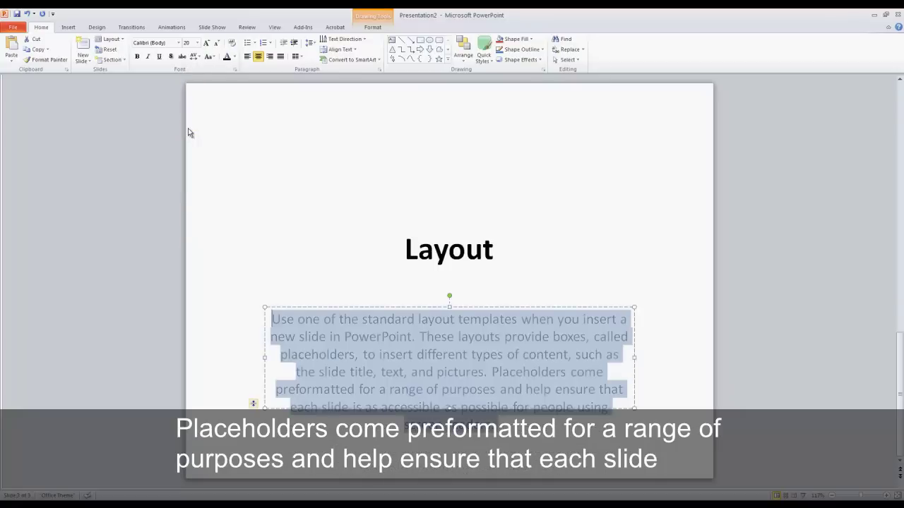
click(323, 268)
click(326, 445)
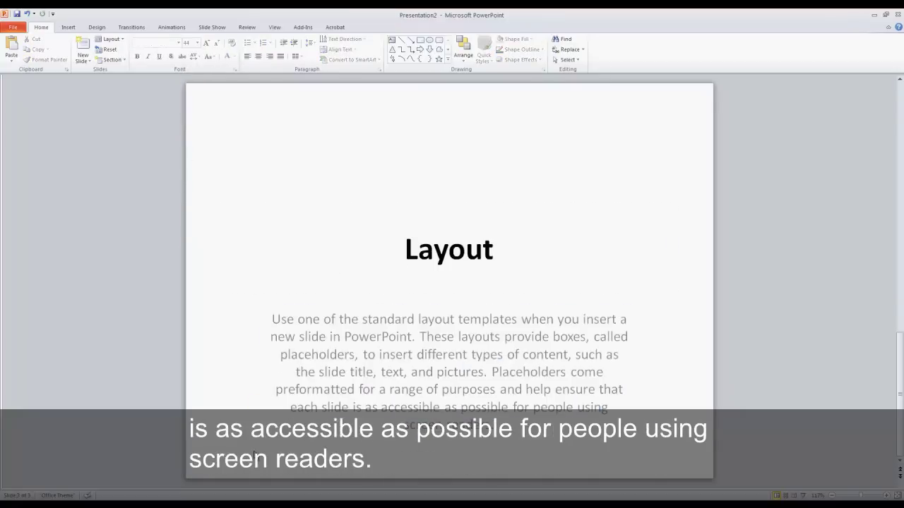
key(ctrl+z)
Insert a Two Content slide with the bold title 'Columns of Text'
click(82, 57)
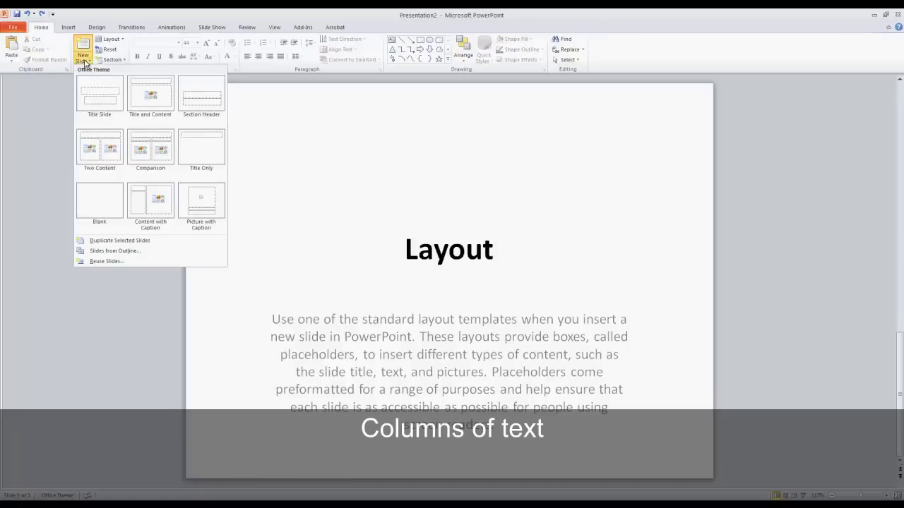
click(111, 151)
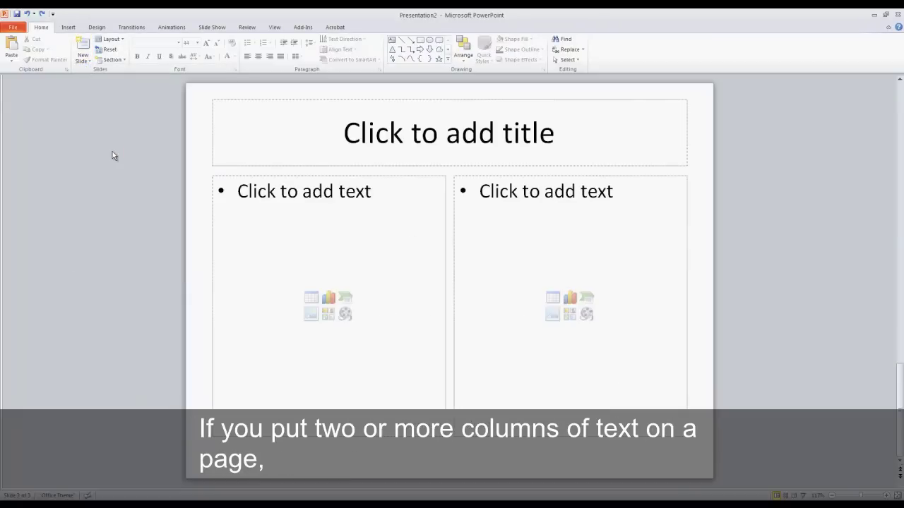
click(353, 137)
text(C)
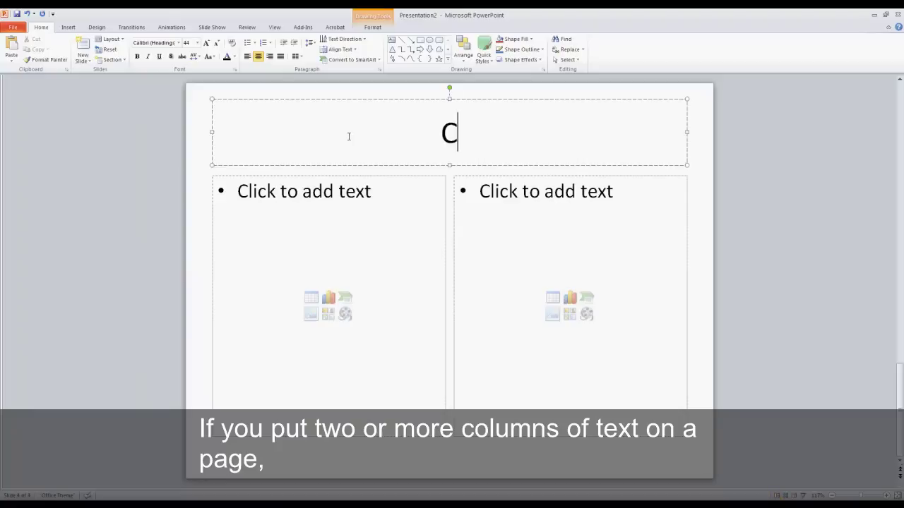
text(olumns)
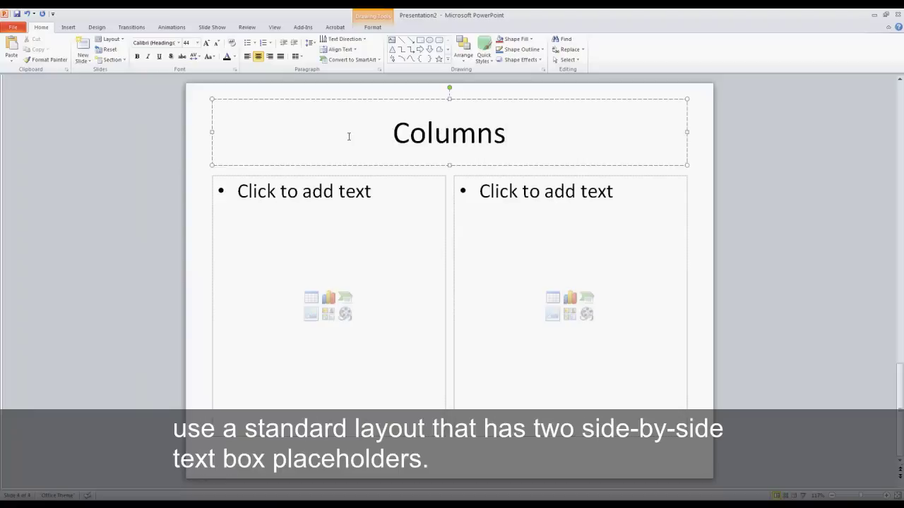
text( of Text)
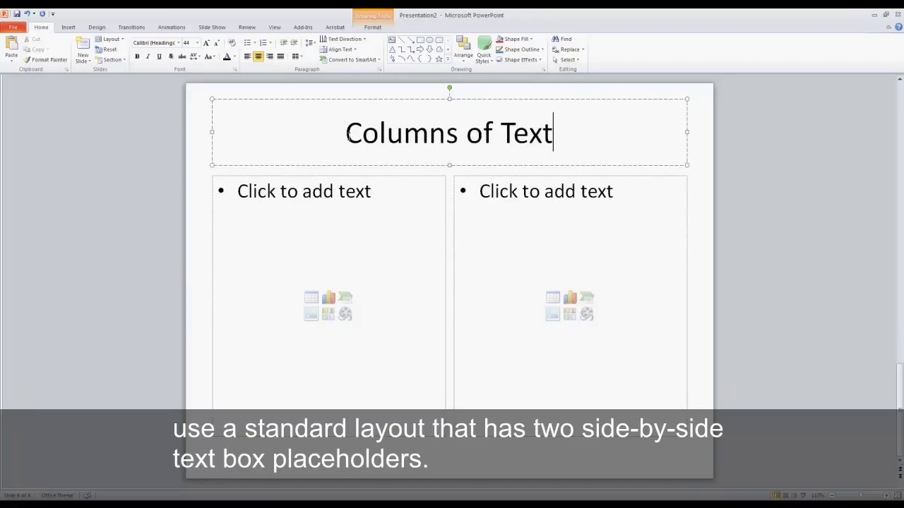
drag(356, 132, 554, 145)
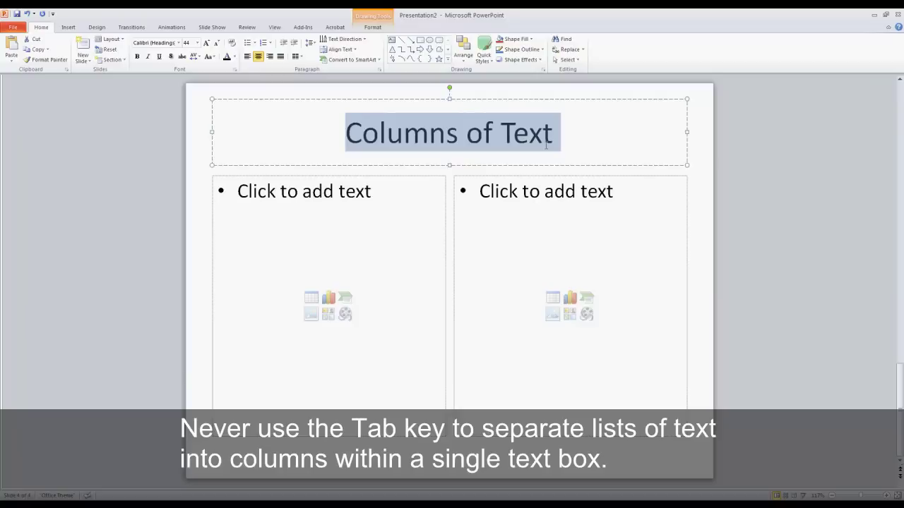
click(138, 57)
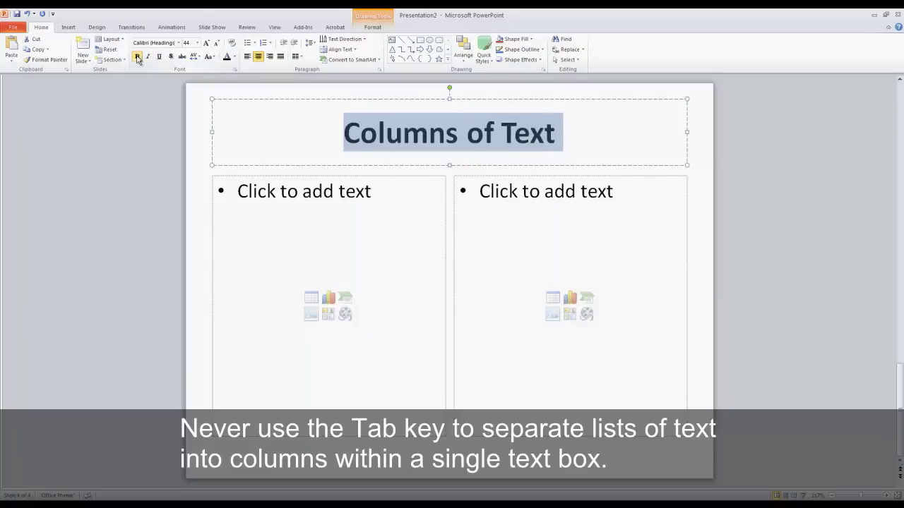
Paste the columns paragraph on the left, then move the 'By using' sentences to the right column
click(240, 192)
text(If you put two or more columns of text on a page, use a standard layout that has two side-by-side text box placeholders. Never use the Tab key to separate lists of text into columns within a single text box. By using text box placeholders, a screen reader will read the entire first text box, then move to the next text box in the slide's reading order. This will make much more sense to the listener.)
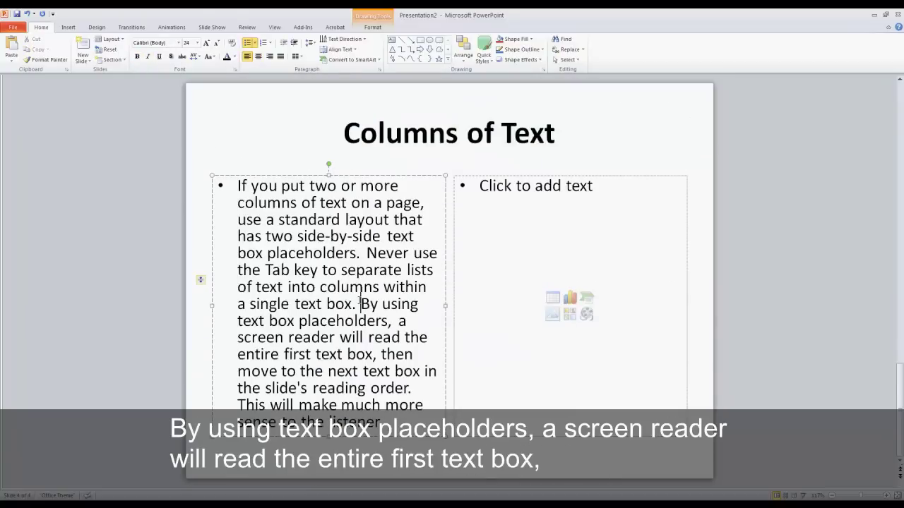
drag(361, 304, 391, 422)
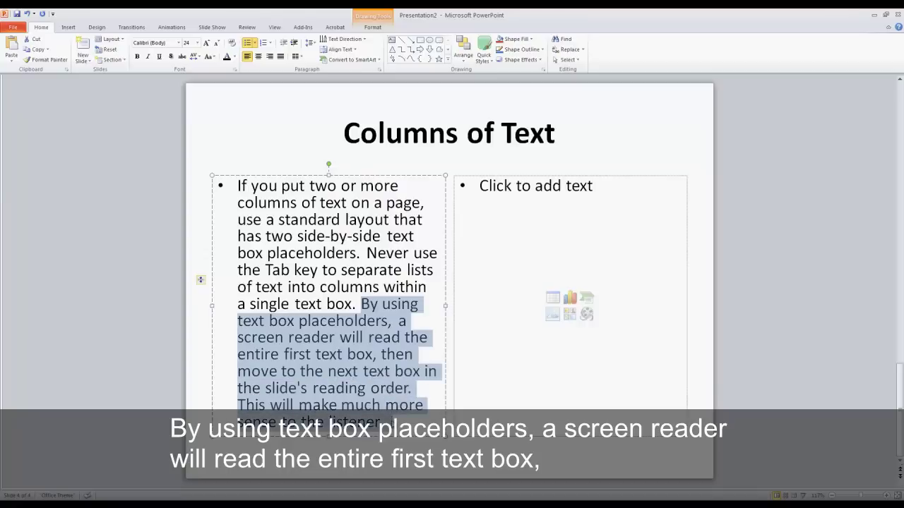
key(ctrl+x)
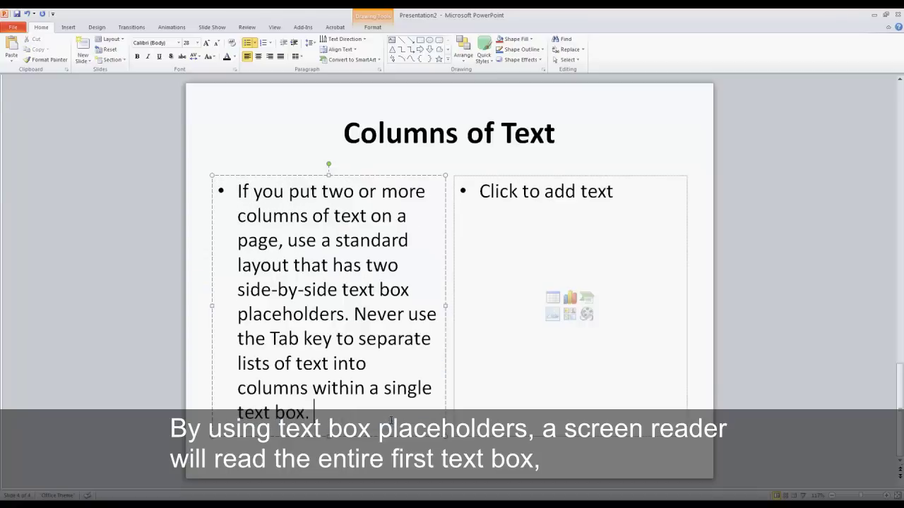
click(535, 223)
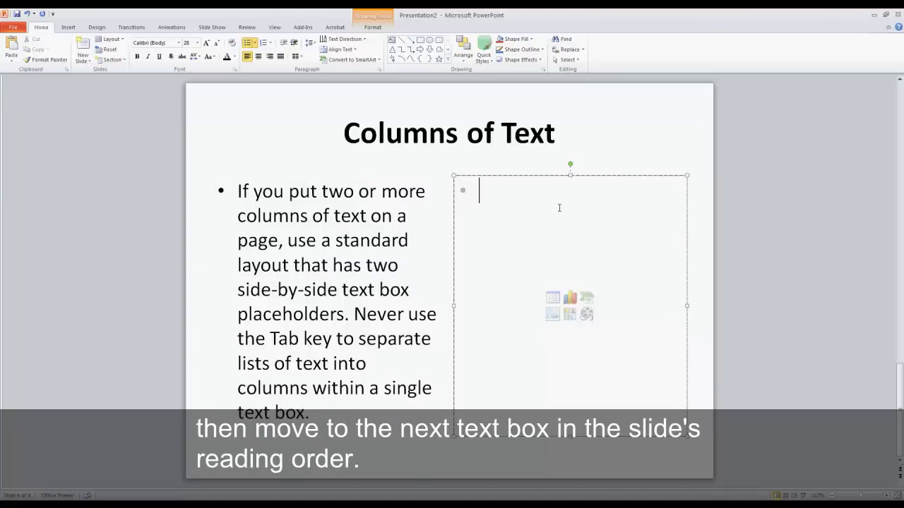
key(ctrl+v)
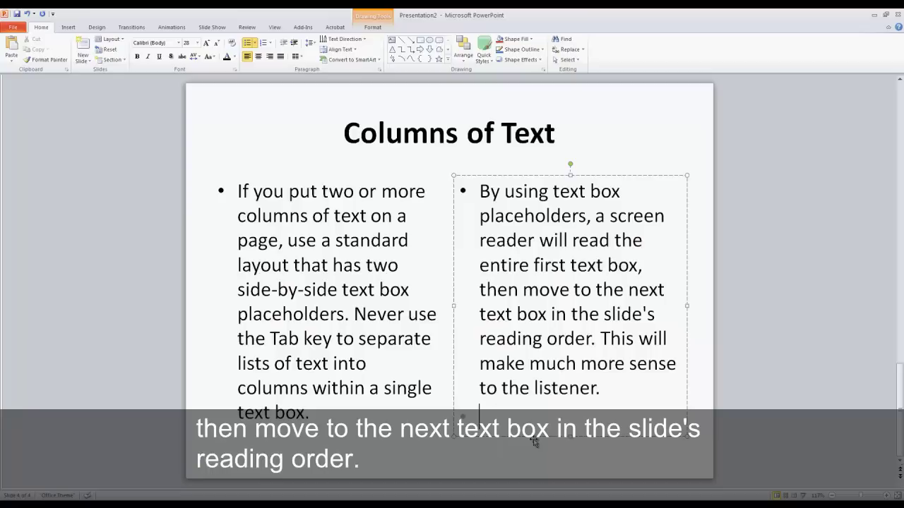
key(BackSpace)
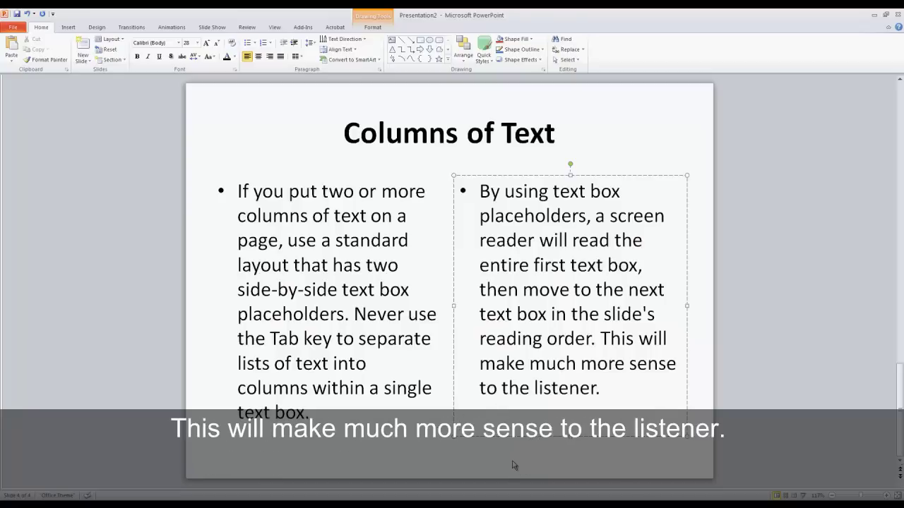
click(514, 464)
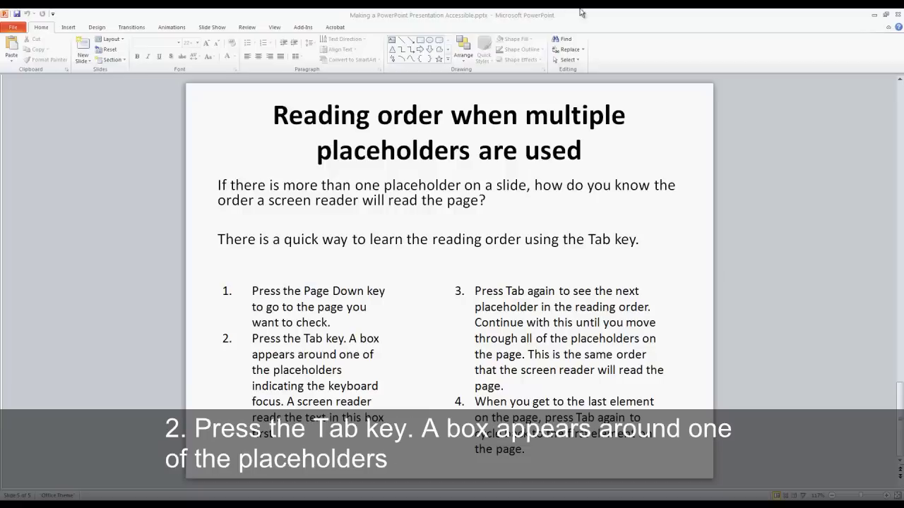
Tab through the title, text, left and right list placeholders, then advance to the Changing the reading order slide
click(524, 14)
key(Tab)
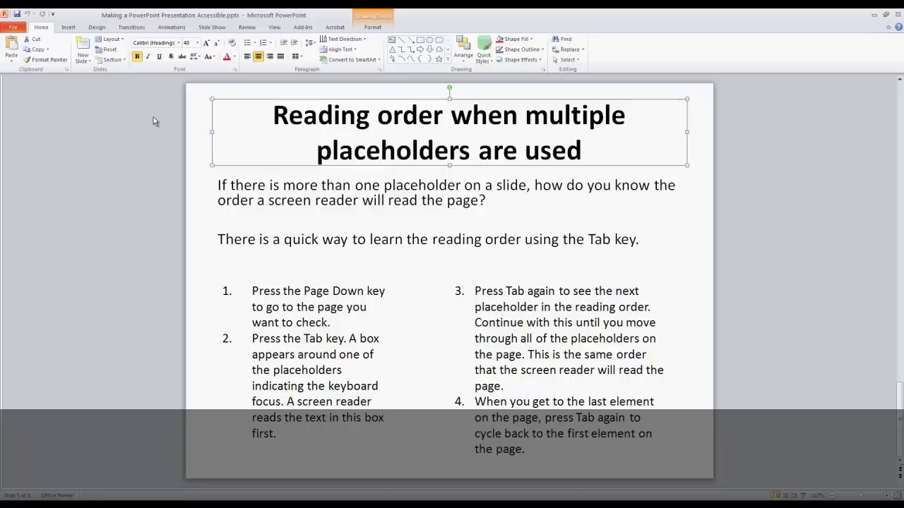
key(Tab)
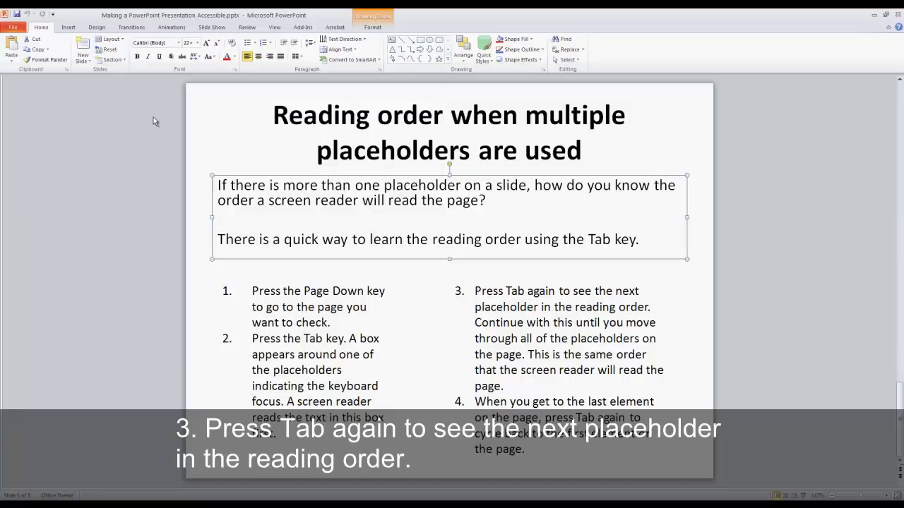
key(Tab)
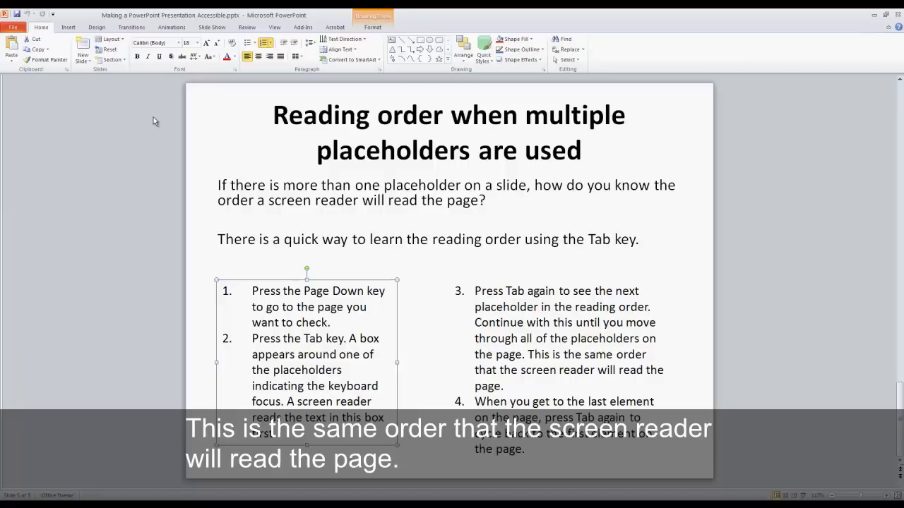
key(Tab)
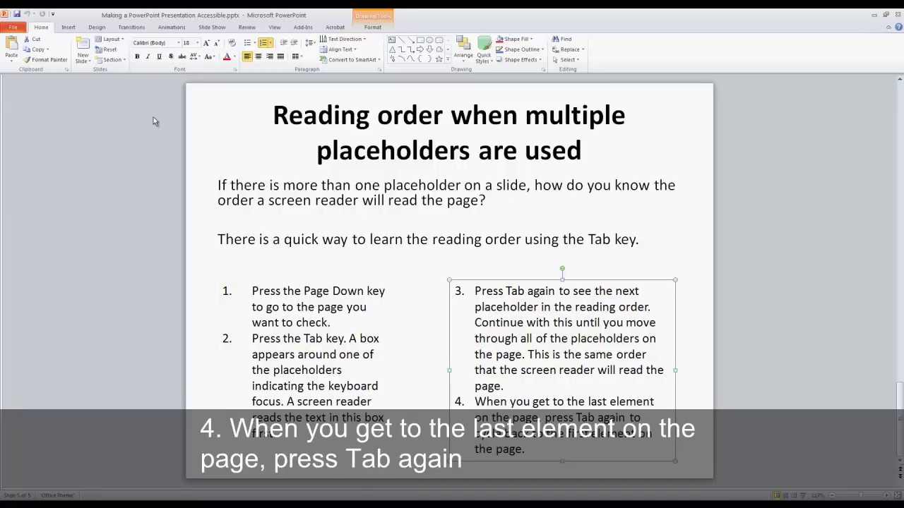
key(Tab)
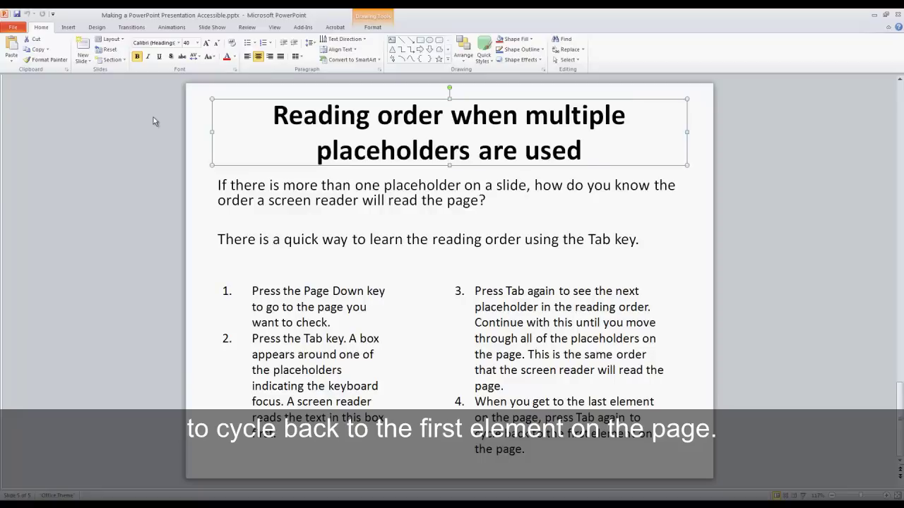
key(Page_Down)
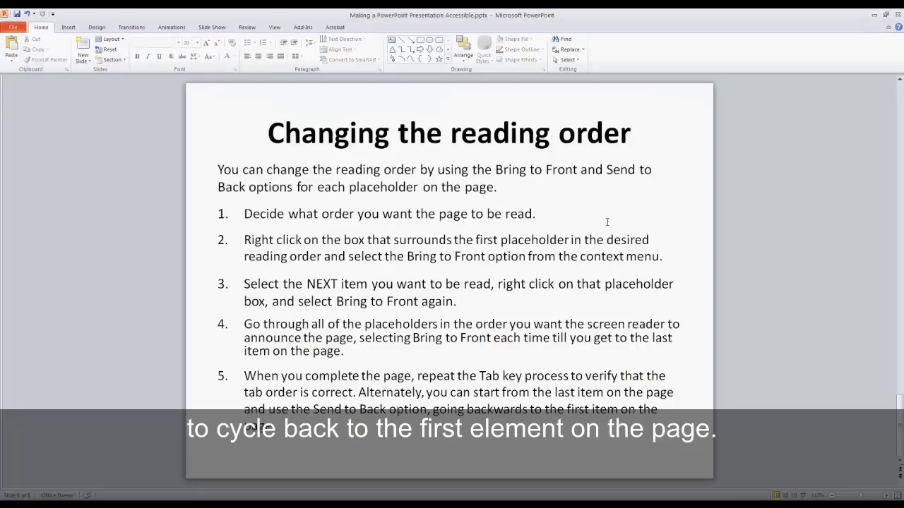
Tab through the slide's placeholders to check their current reading order
key(Tab)
key(Escape)
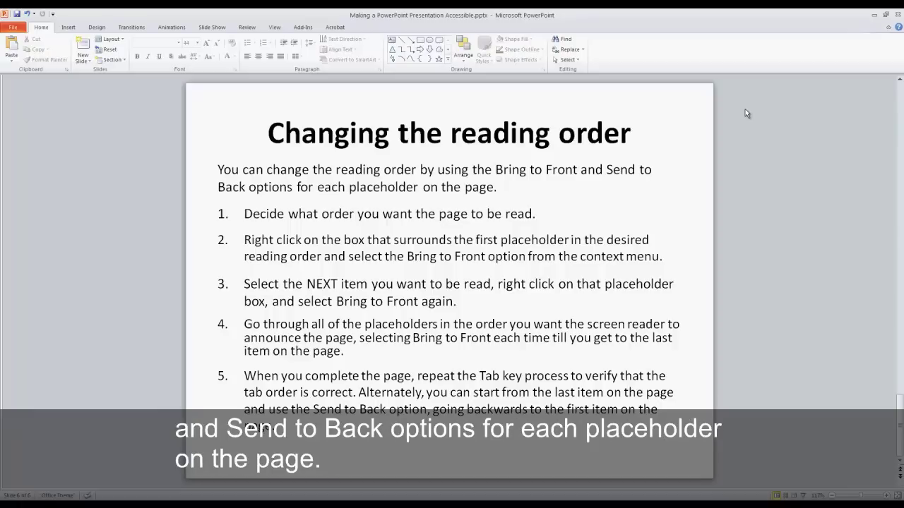
key(Tab)
key(Tab)
key(Tab)
key(Tab)
key(Tab)
key(Tab)
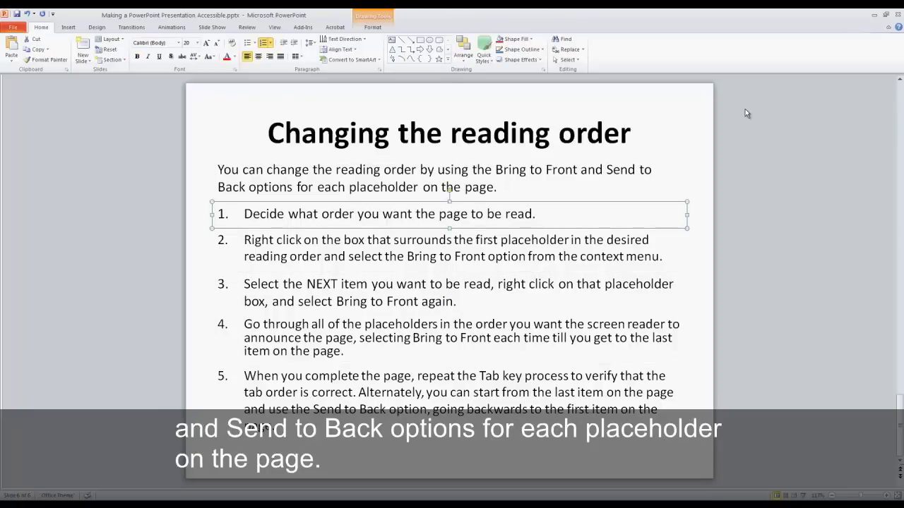
key(Tab)
key(Tab)
key(Tab)
key(Tab)
key(Tab)
key(Tab)
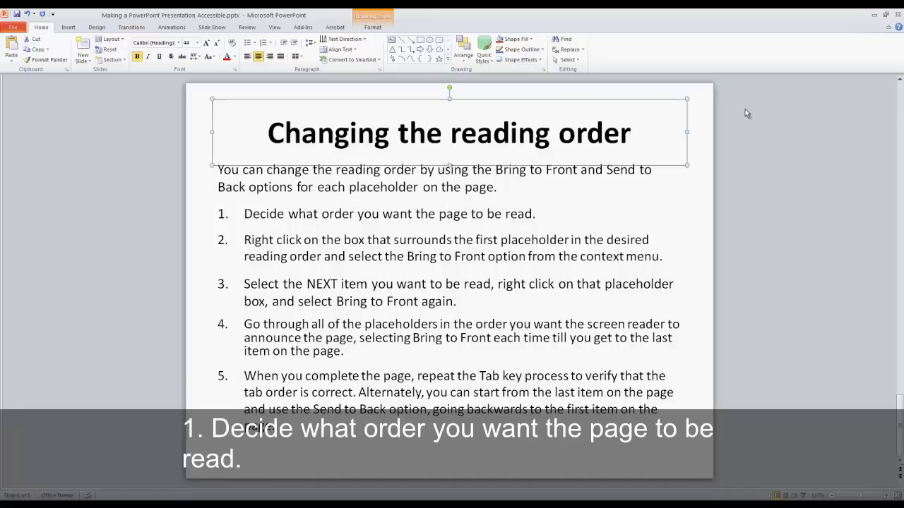
key(Tab)
Bring the title, introductory text and item 1 placeholders to the front, in that order
click(622, 129)
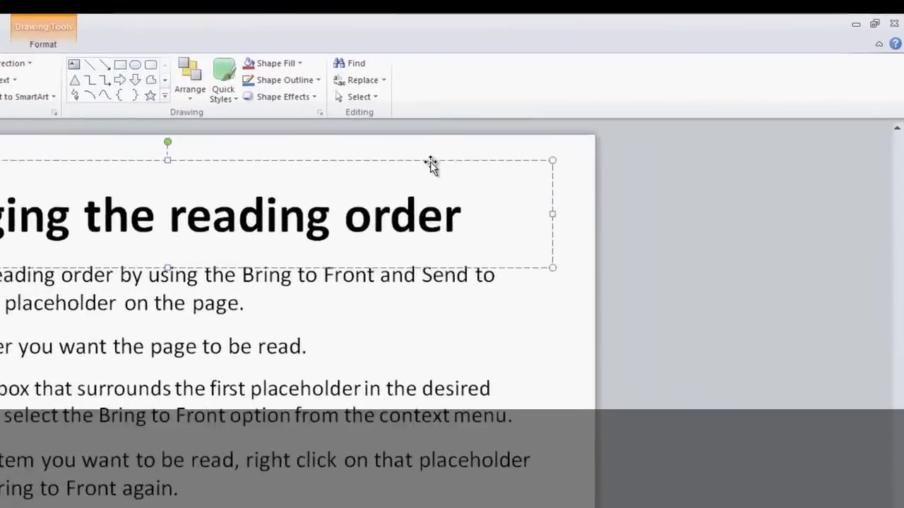
right_click(609, 103)
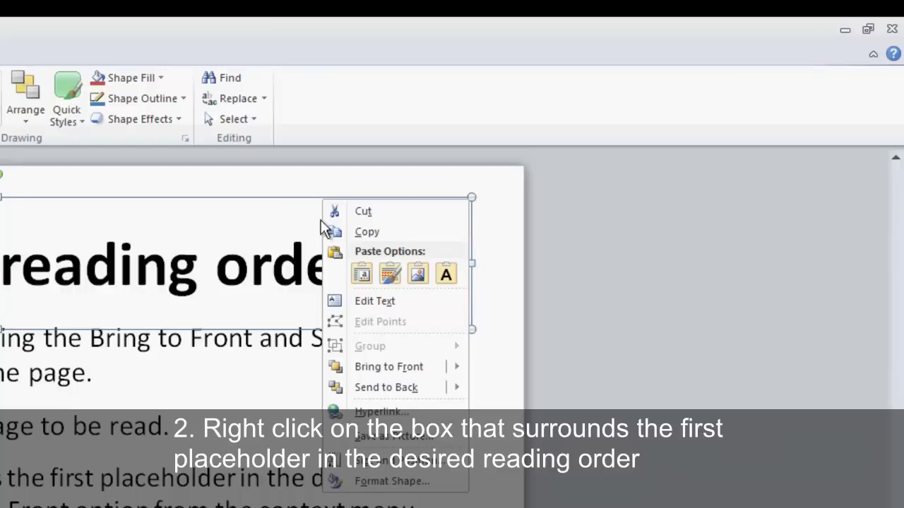
mouse_move(395, 372)
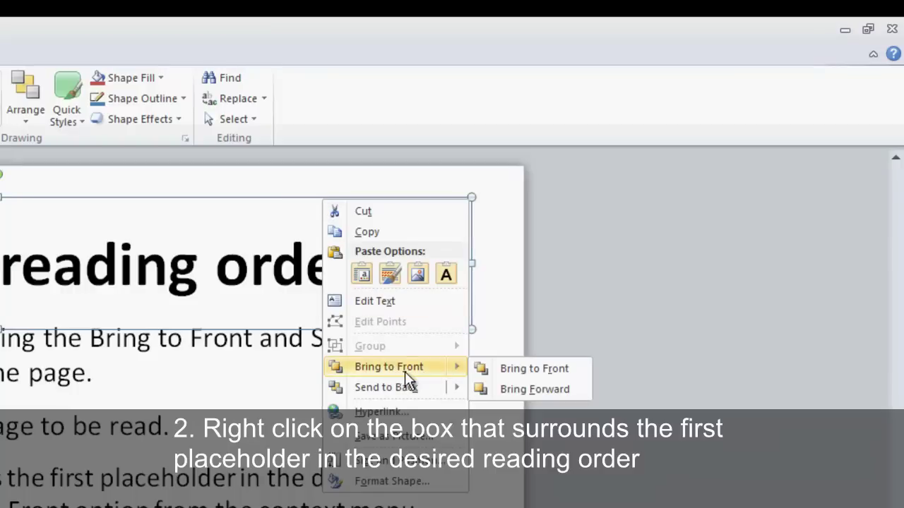
click(497, 368)
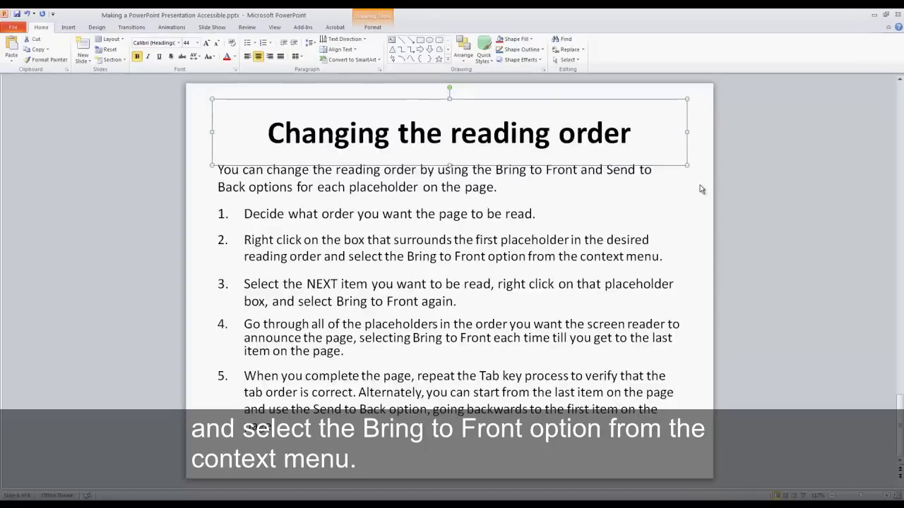
click(460, 186)
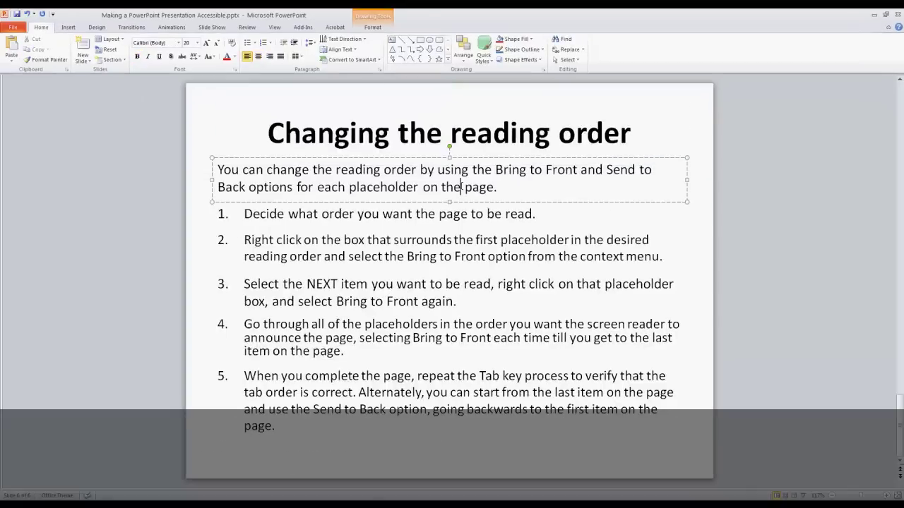
right_click(473, 160)
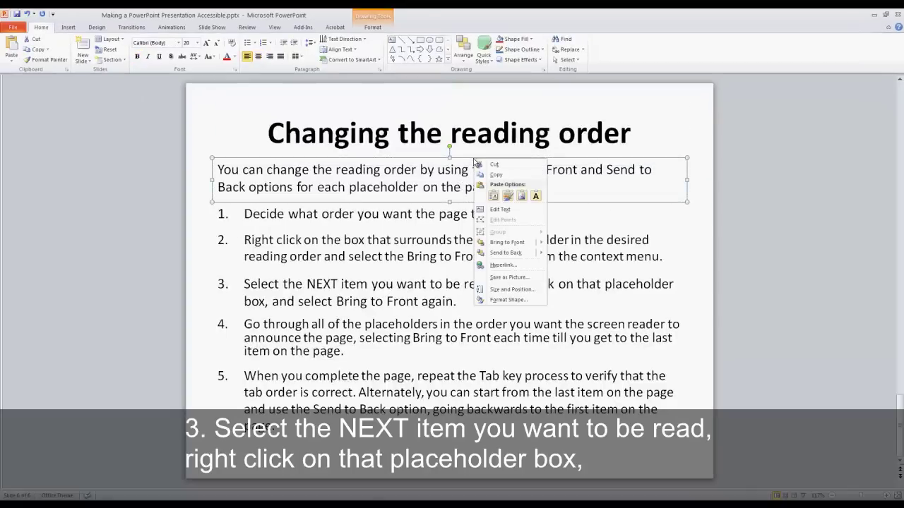
mouse_move(511, 245)
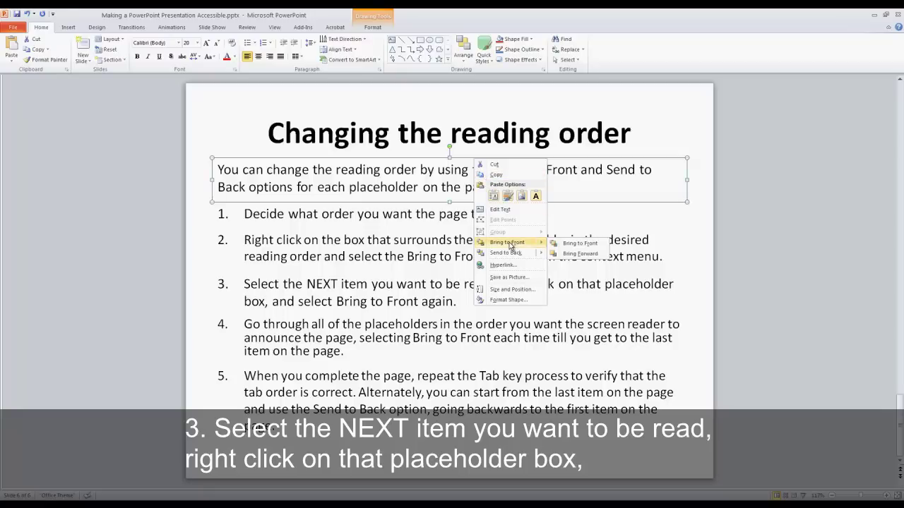
click(579, 243)
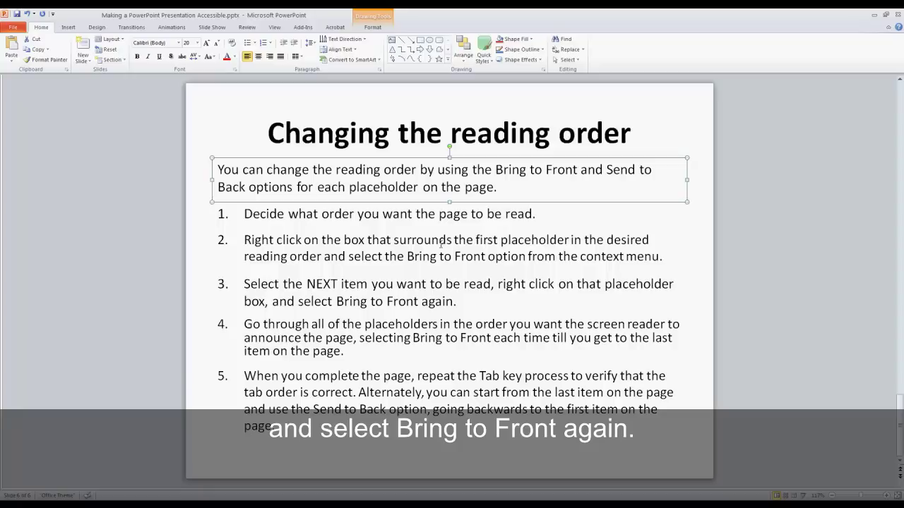
click(443, 204)
right_click(444, 205)
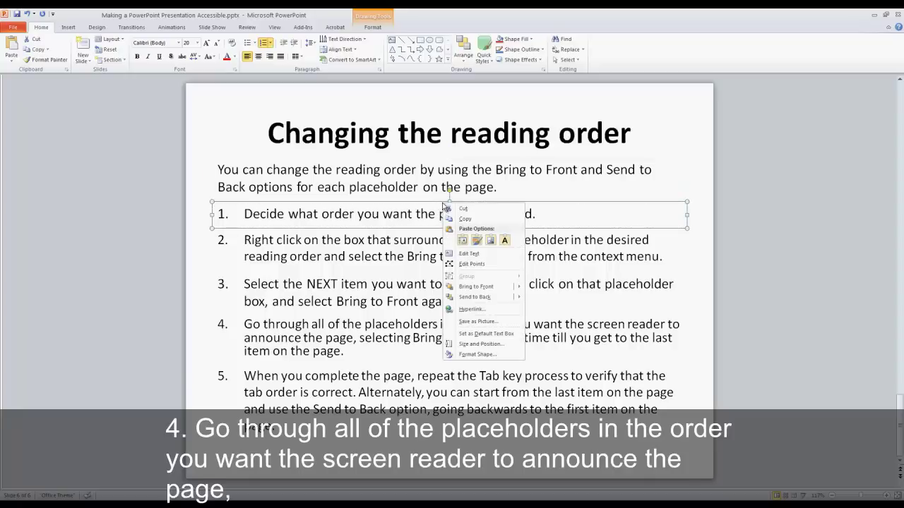
mouse_move(476, 287)
click(558, 288)
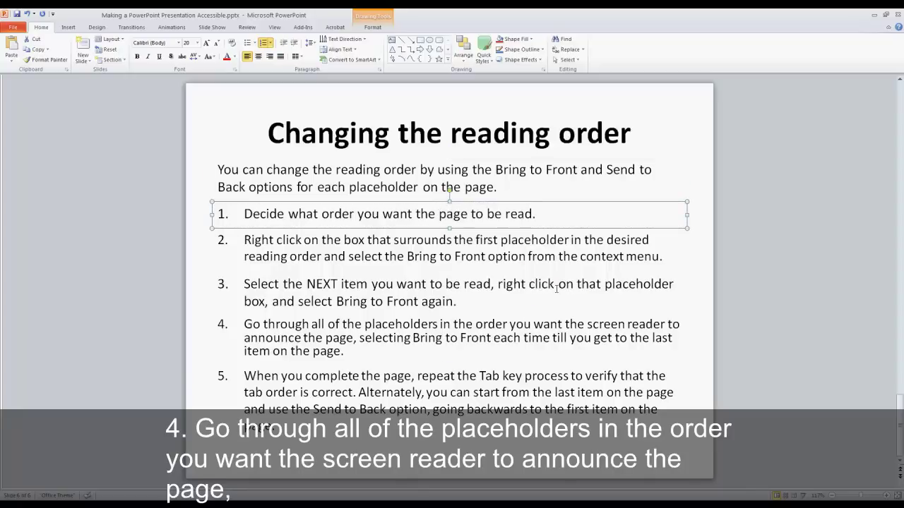
Bring the item 2, item 3 and item 4 placeholders to the front in turn
click(461, 229)
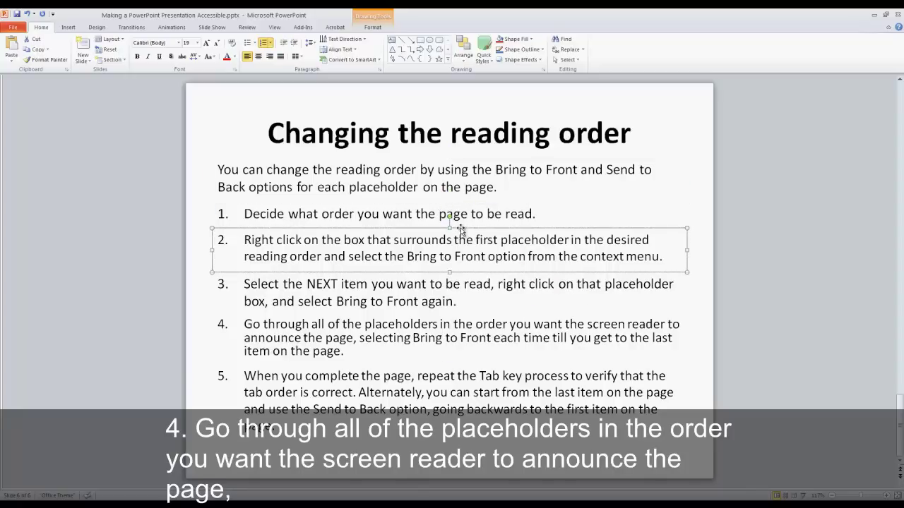
right_click(461, 229)
mouse_move(531, 315)
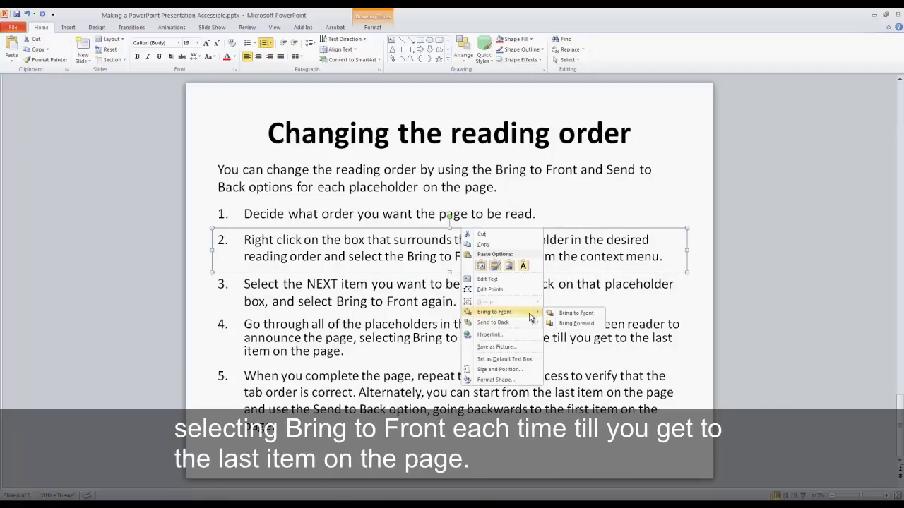
click(575, 312)
click(453, 301)
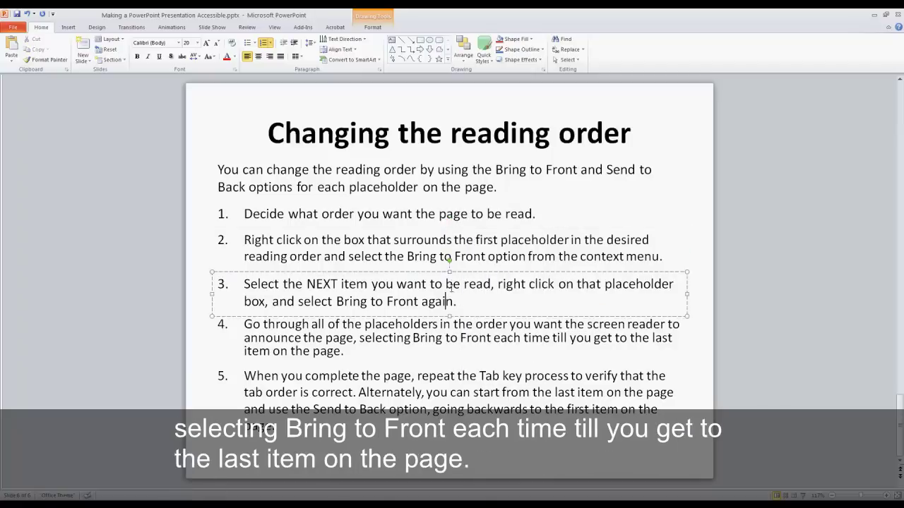
right_click(462, 273)
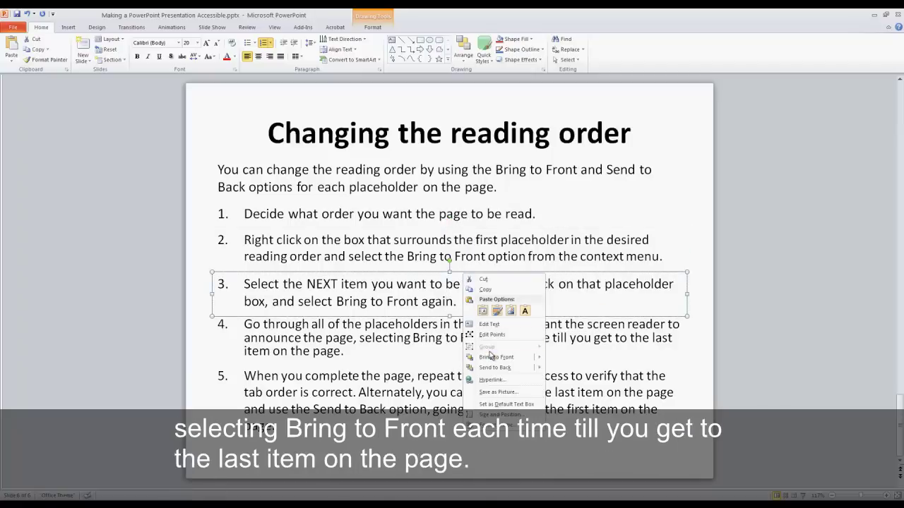
mouse_move(490, 356)
click(558, 358)
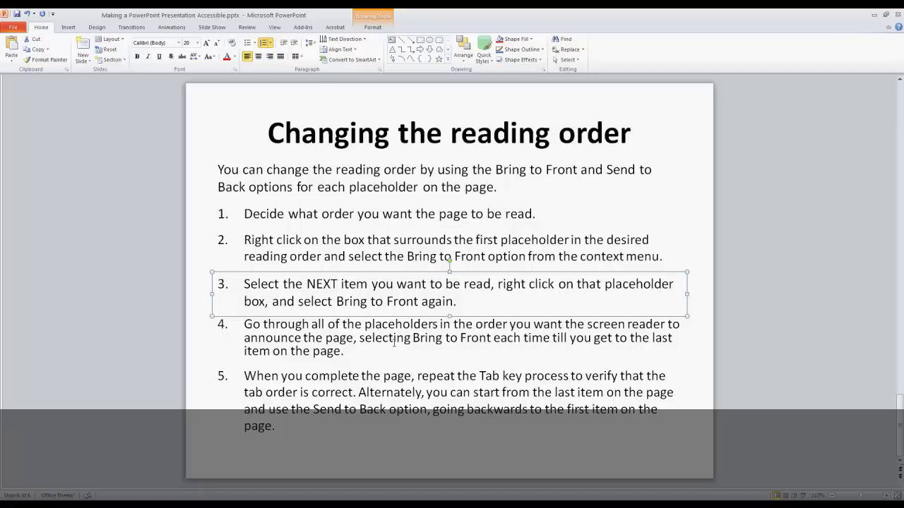
click(349, 347)
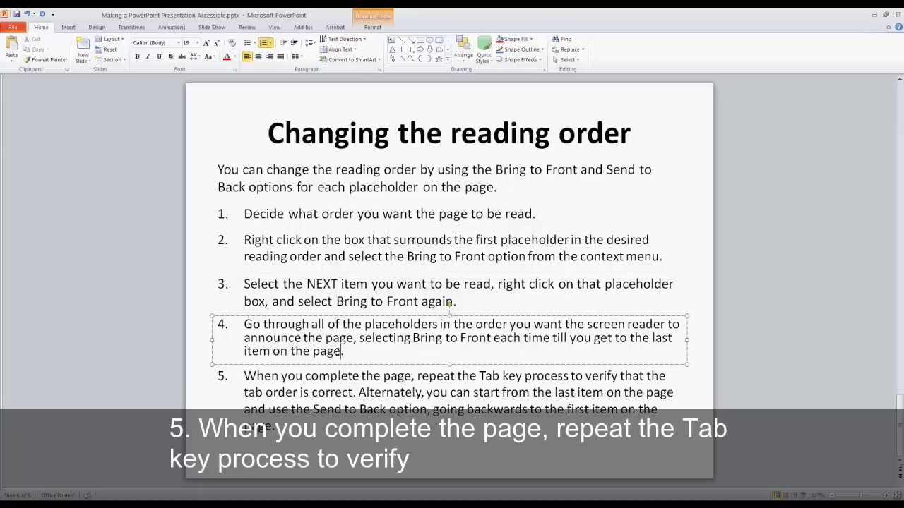
right_click(364, 315)
mouse_move(401, 399)
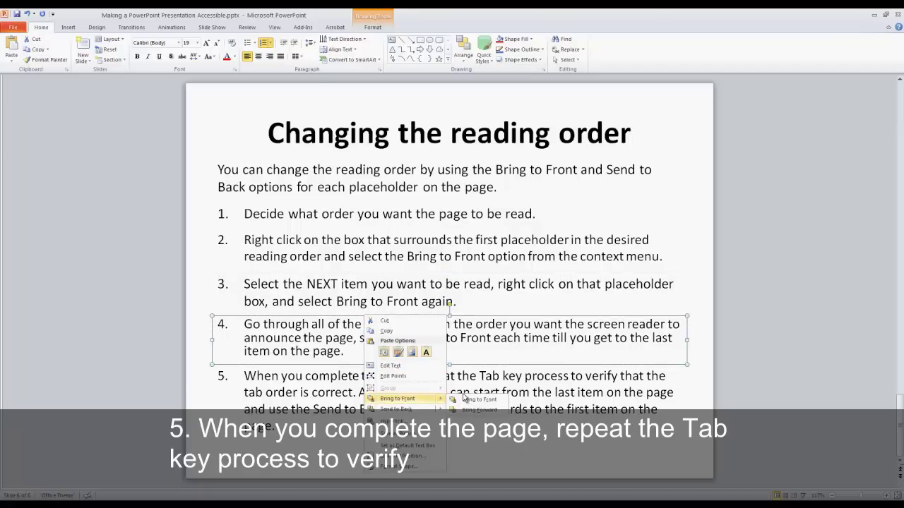
click(464, 399)
Bring the item 5 placeholder to the front, then Tab through to verify the reading order
click(345, 418)
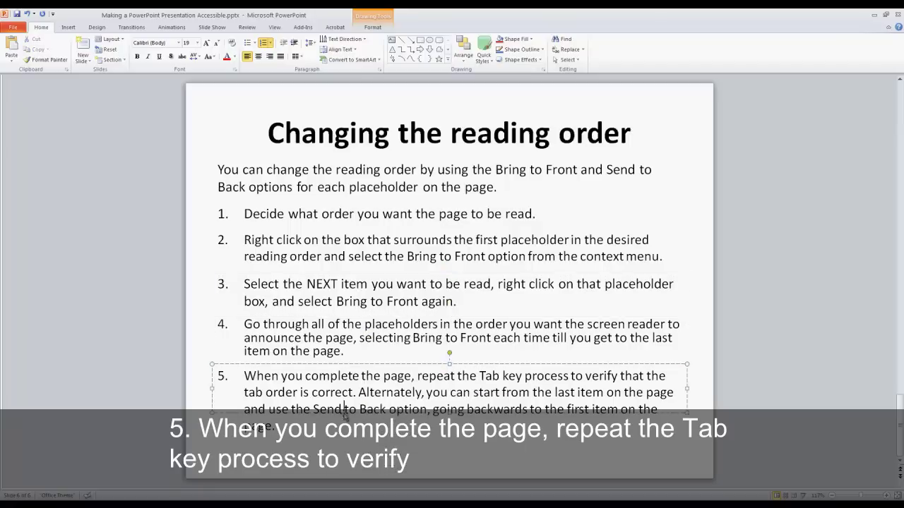
click(352, 365)
right_click(353, 365)
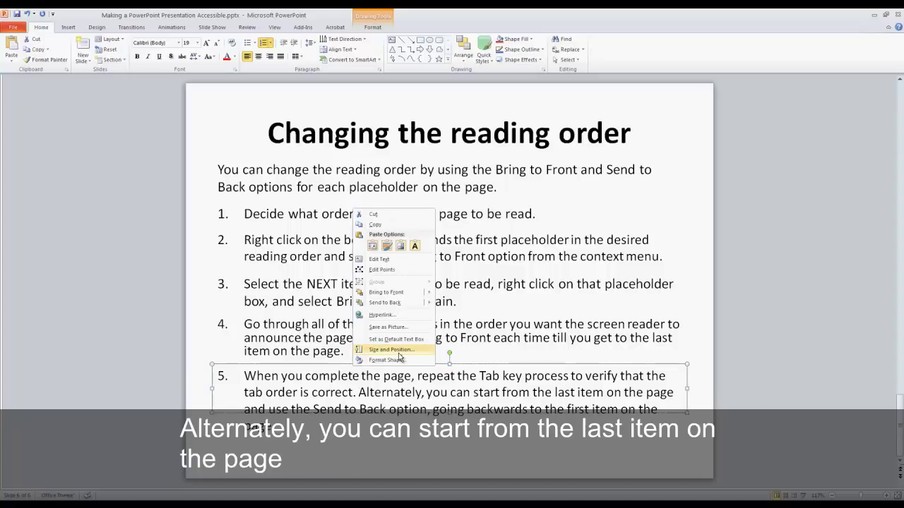
mouse_move(381, 292)
click(470, 296)
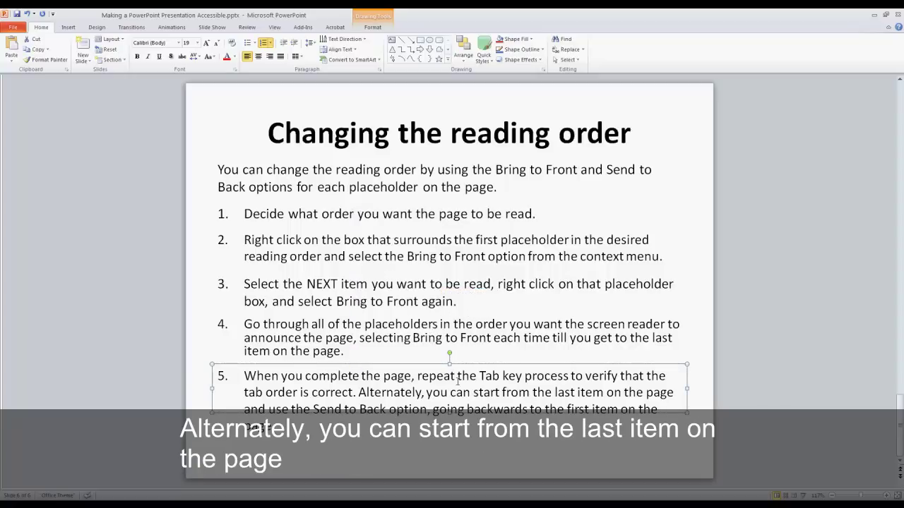
click(406, 474)
key(Tab)
key(Tab)
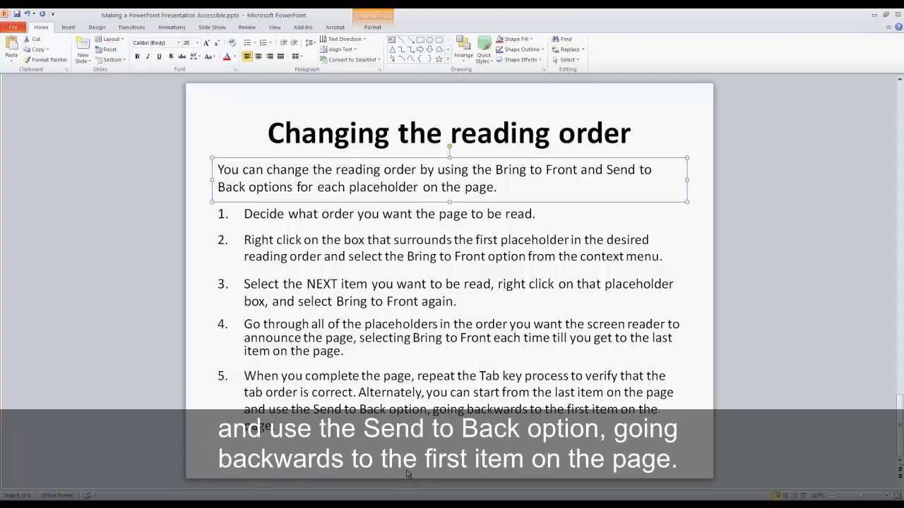
key(Tab)
key(Tab)
key(Tab)
key(Tab)
key(Tab)
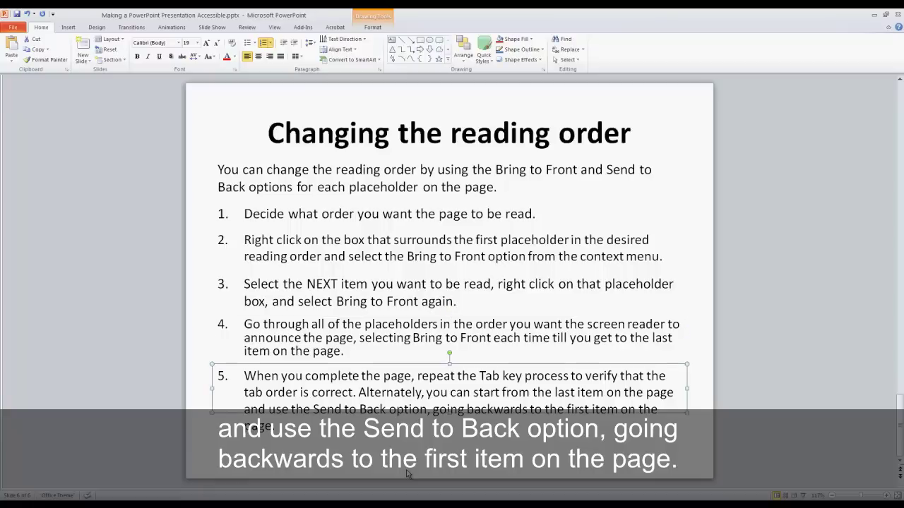
key(Tab)
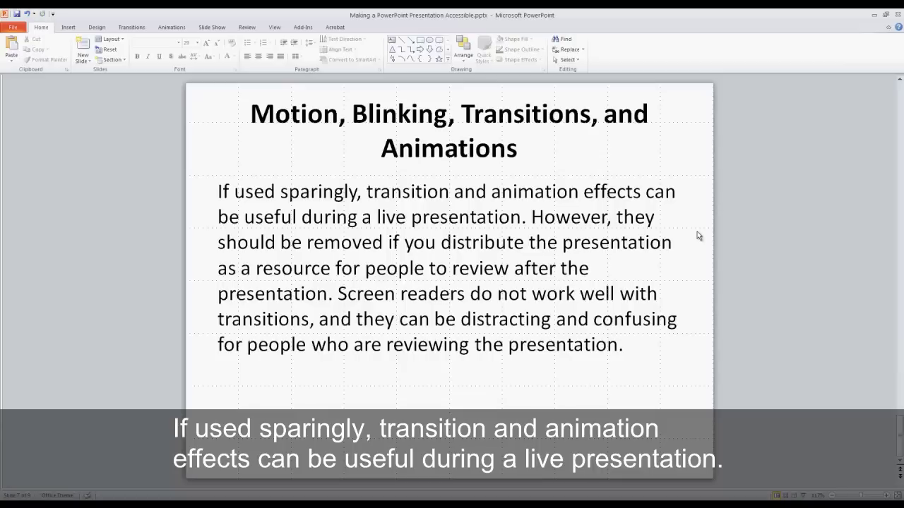
On the Animations tab, set both body-text animations to None
click(171, 27)
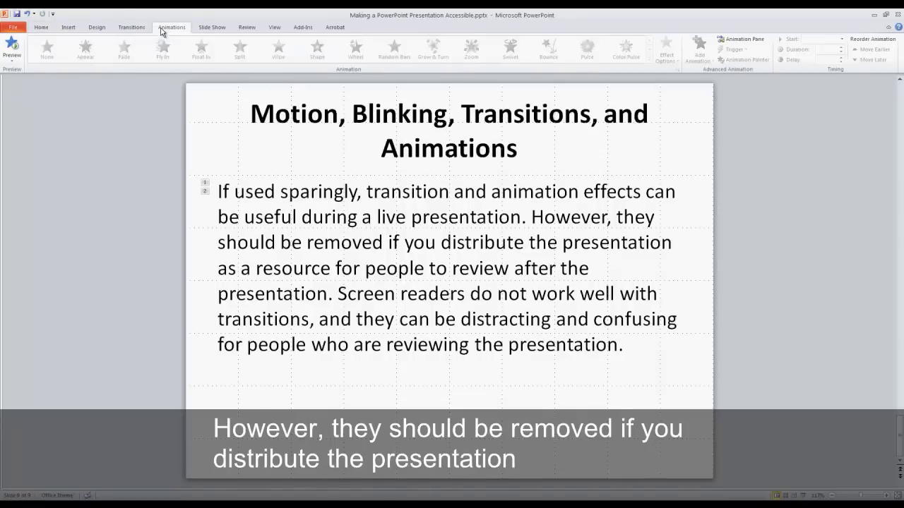
click(204, 185)
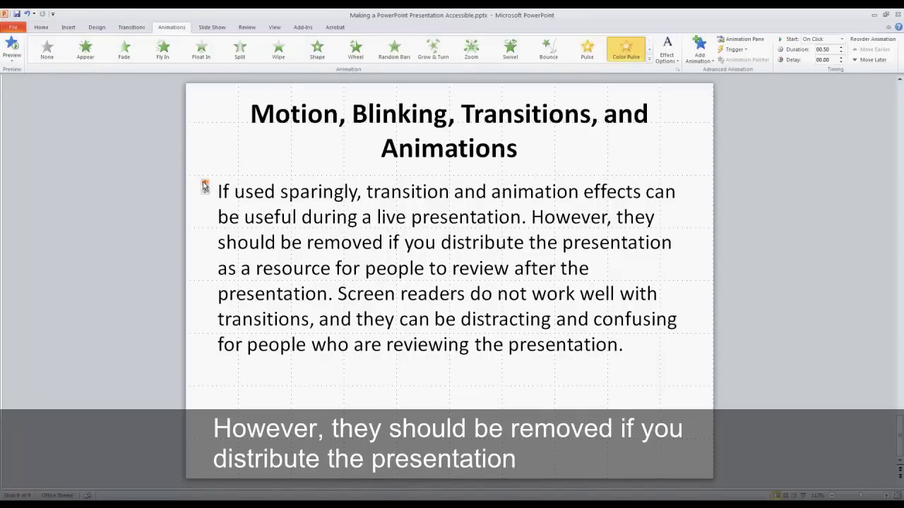
click(46, 56)
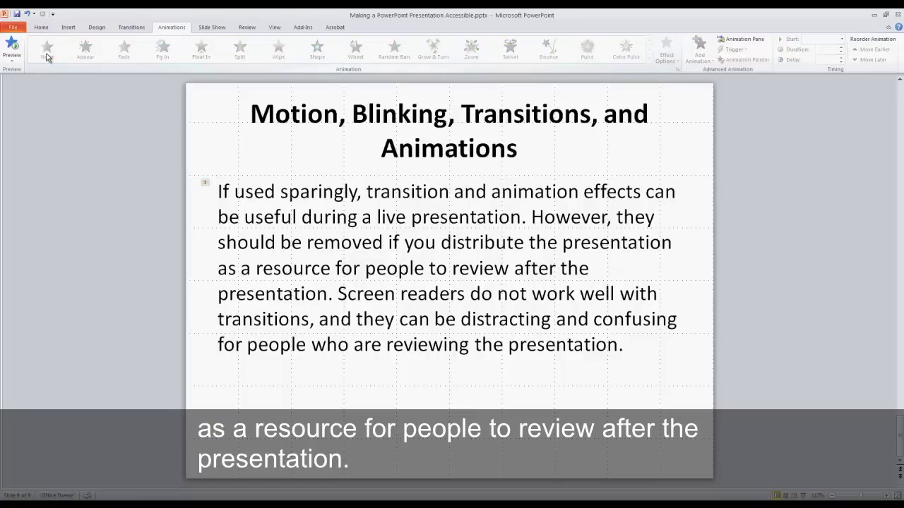
click(206, 186)
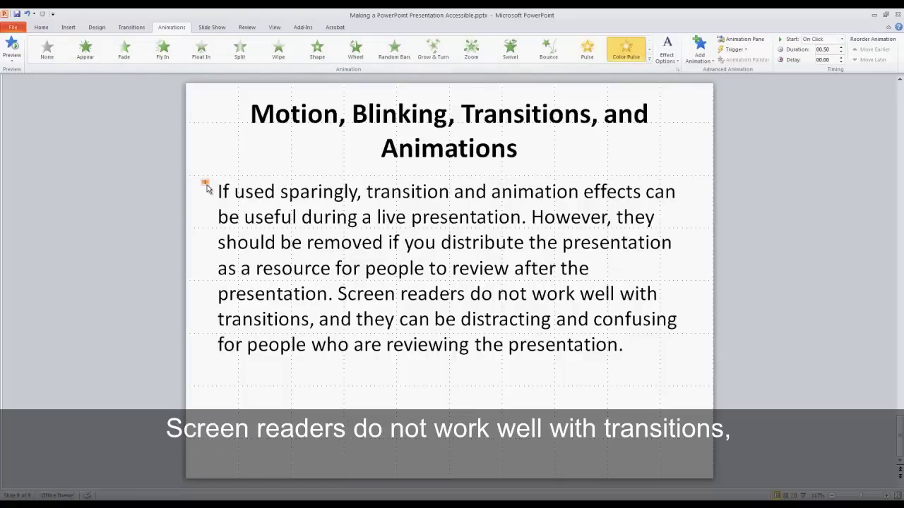
click(53, 51)
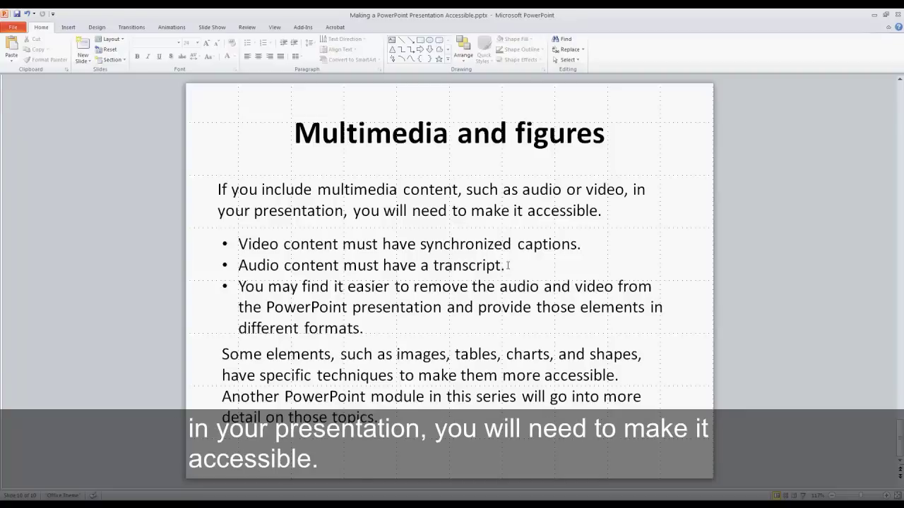
Paste 'Video content must have synchronized captions.' into the 0:08:17 caption and leave edit mode
text(Video content must have synchronized captions.)
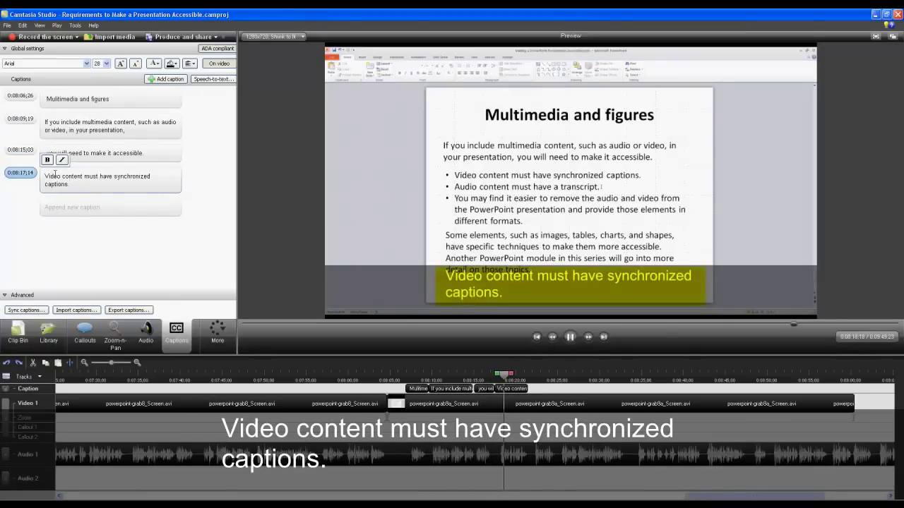
click(210, 265)
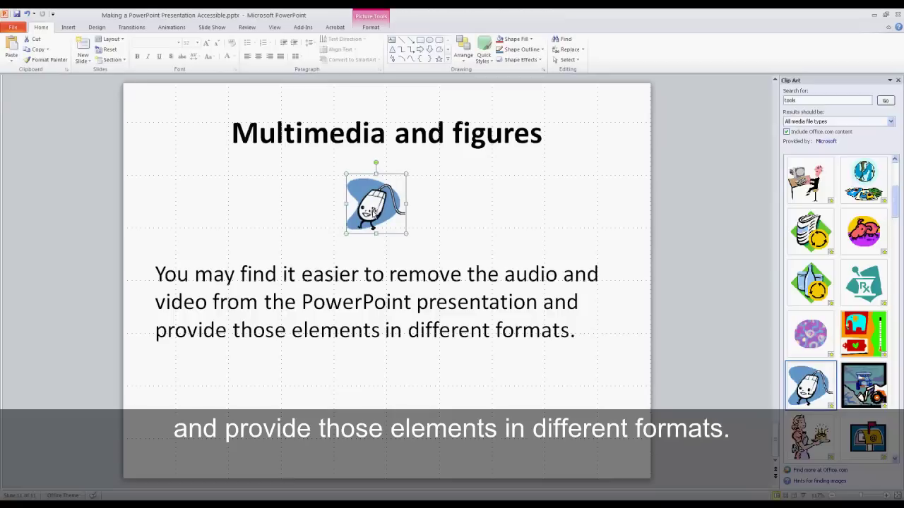
Delete the mouse clip art and begin the 3-D chart's alt-text description with 'Chart about'
key(Delete)
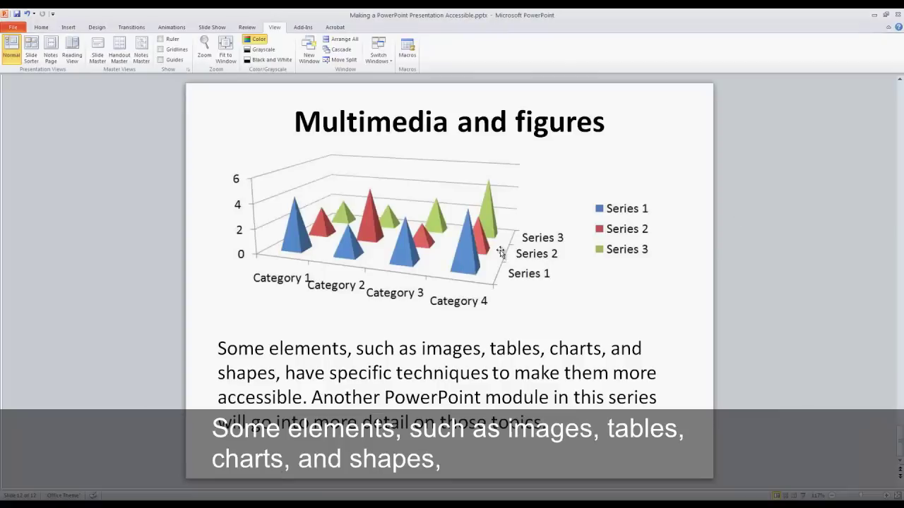
click(500, 253)
double_click(500, 253)
right_click(500, 252)
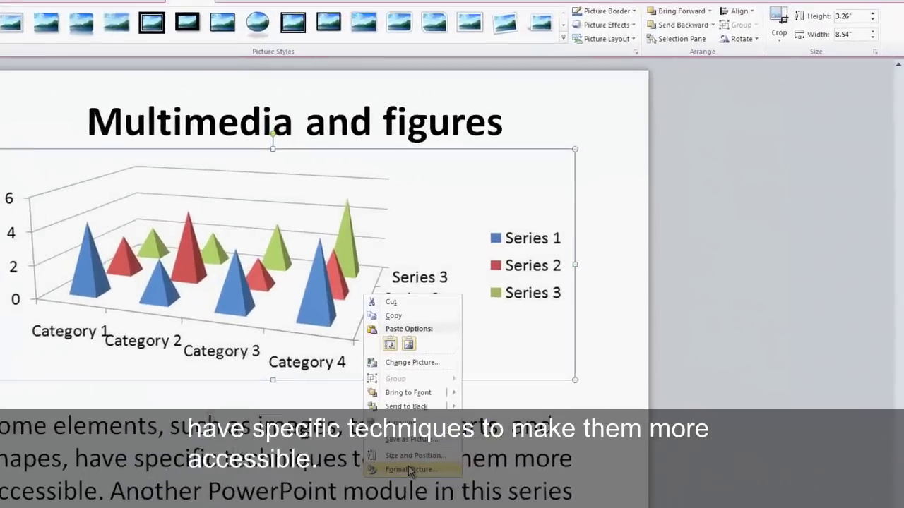
click(410, 469)
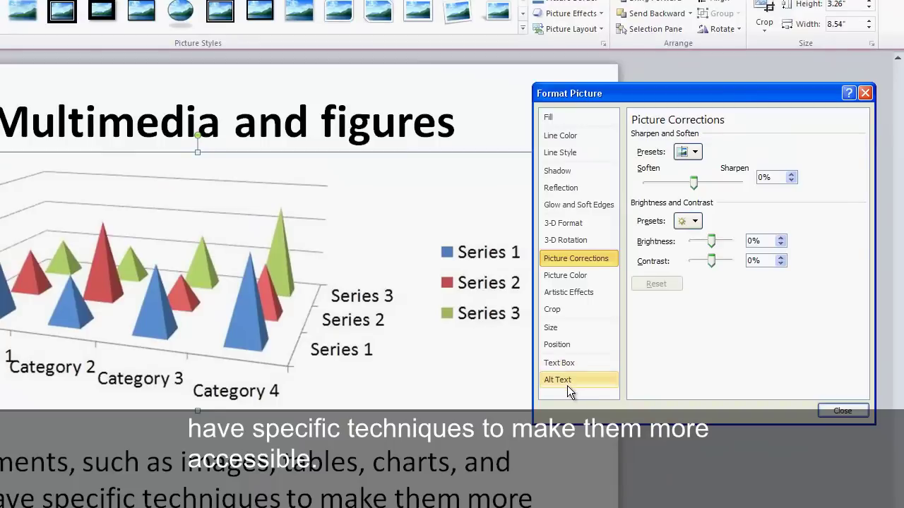
click(567, 386)
click(666, 220)
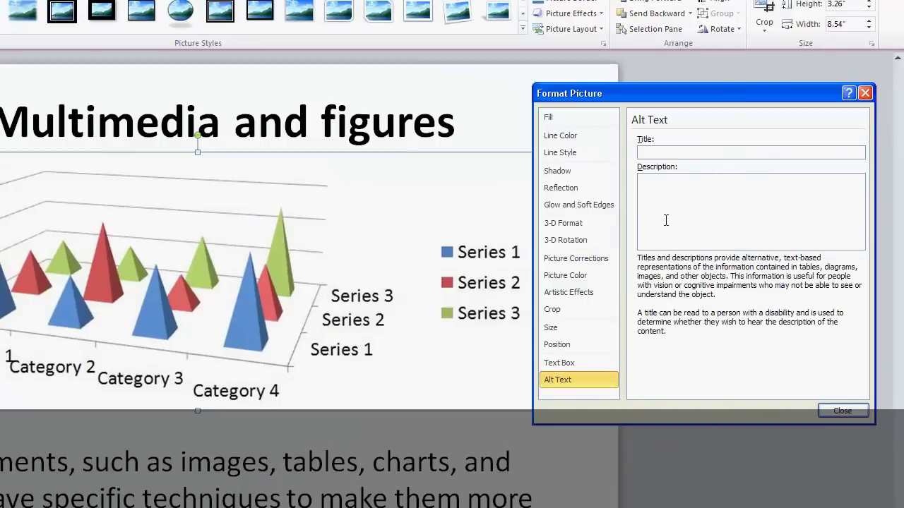
text(Chart about)
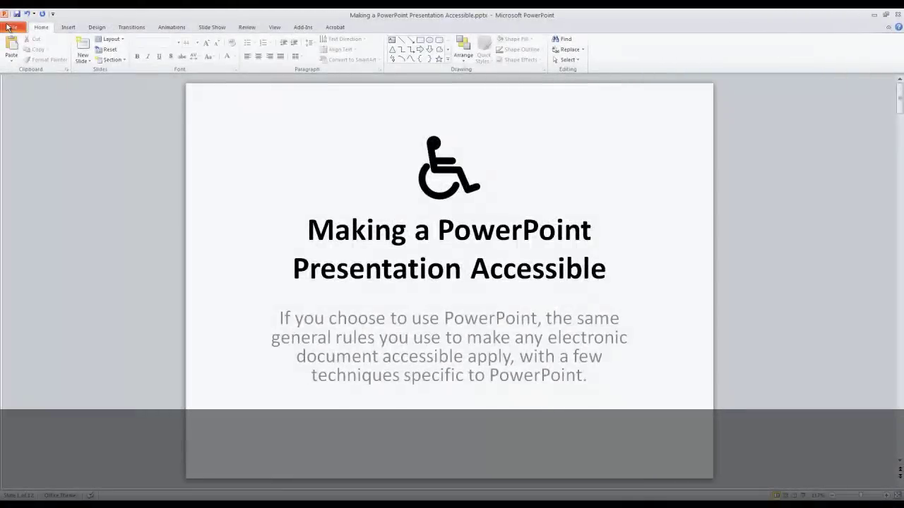
Run Check Accessibility from File > Info > Check for Issues, then delete a stray comma after 'print'
click(10, 27)
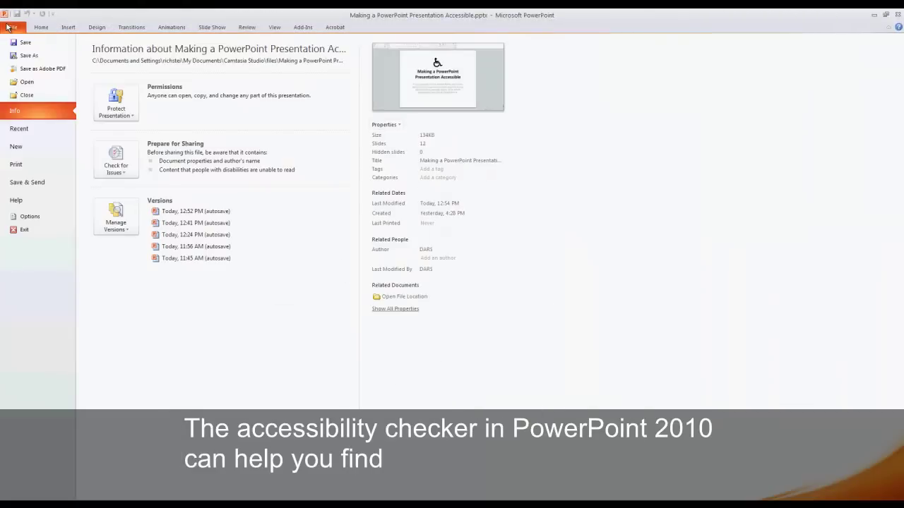
click(126, 177)
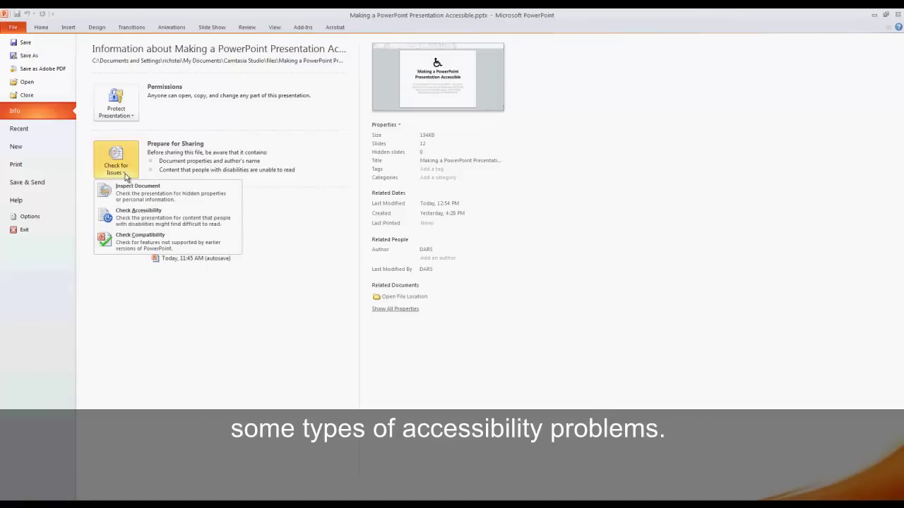
click(134, 215)
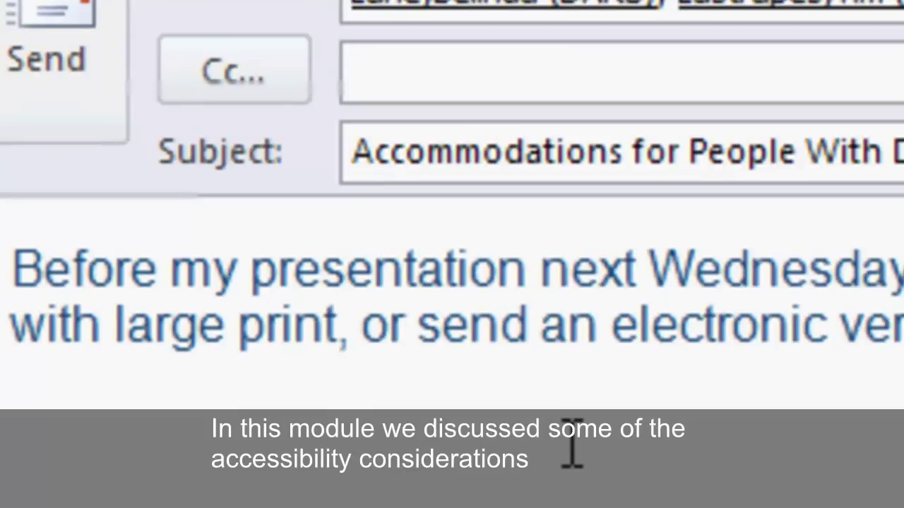
key(BackSpace)
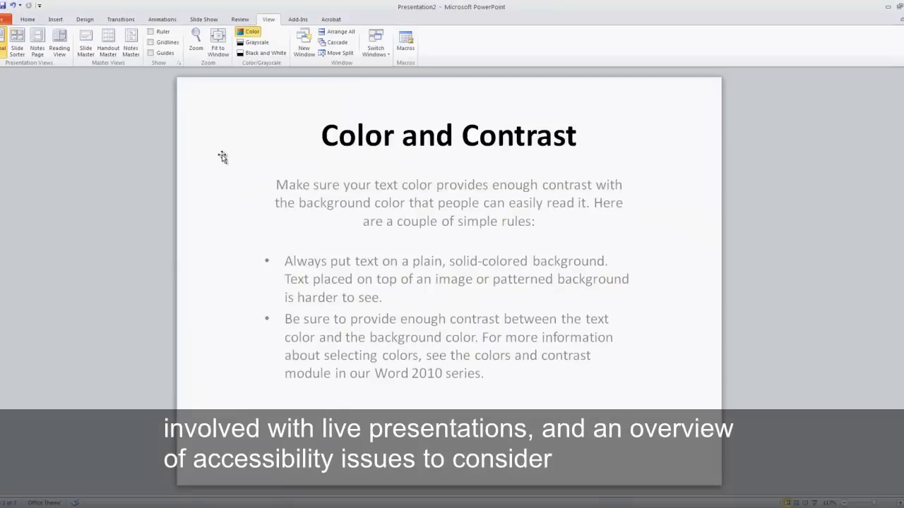
Insert a Title Slide with bold title 'Layout' and paste the layout-templates paragraph as its subtitle
click(28, 19)
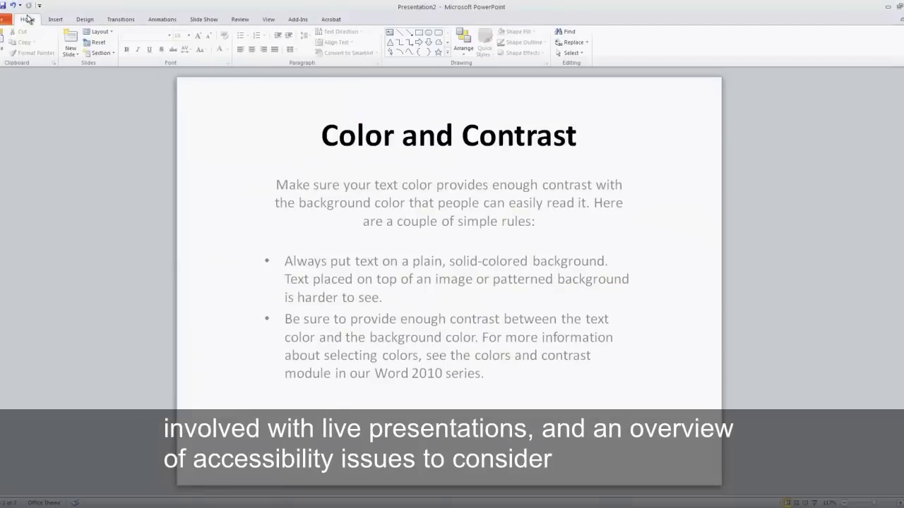
click(77, 54)
click(89, 85)
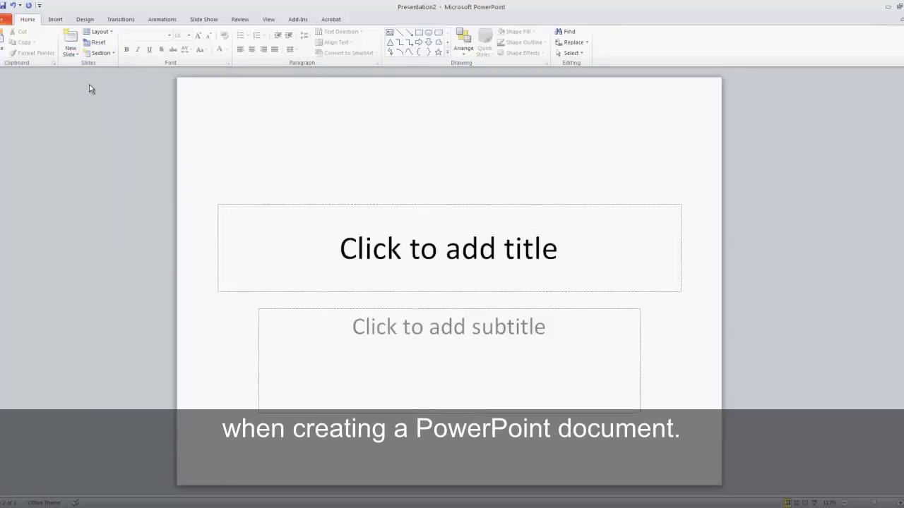
click(346, 242)
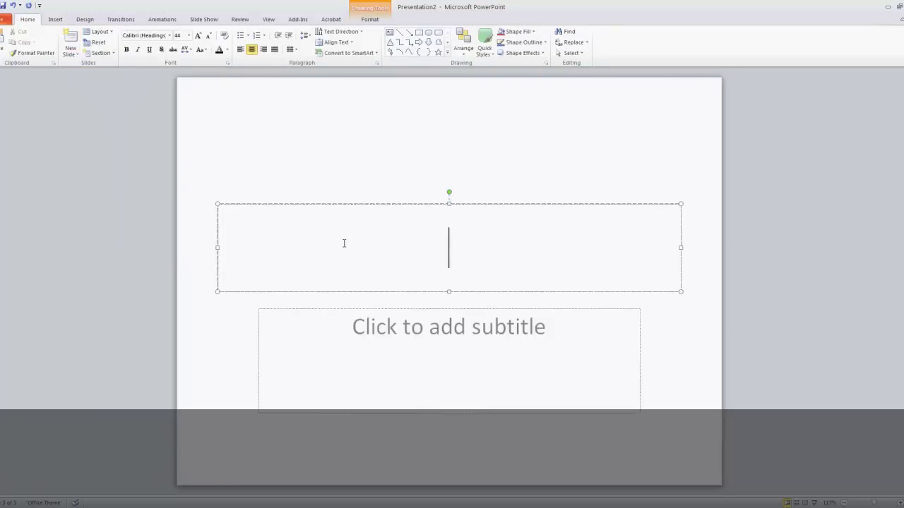
text(Layout)
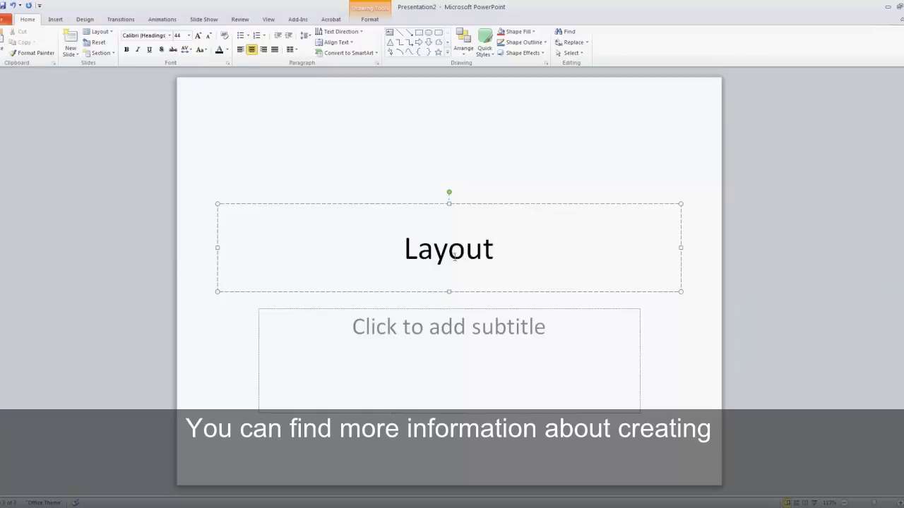
drag(478, 251, 271, 205)
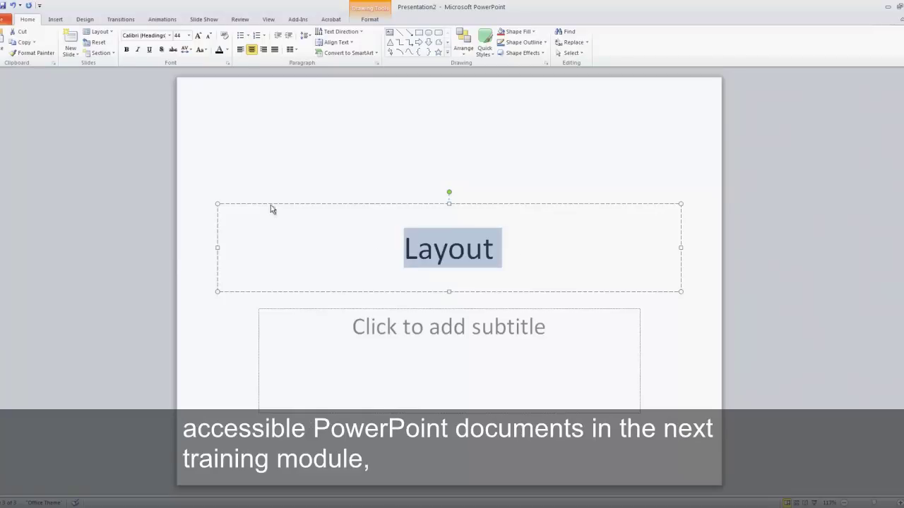
click(127, 50)
click(371, 323)
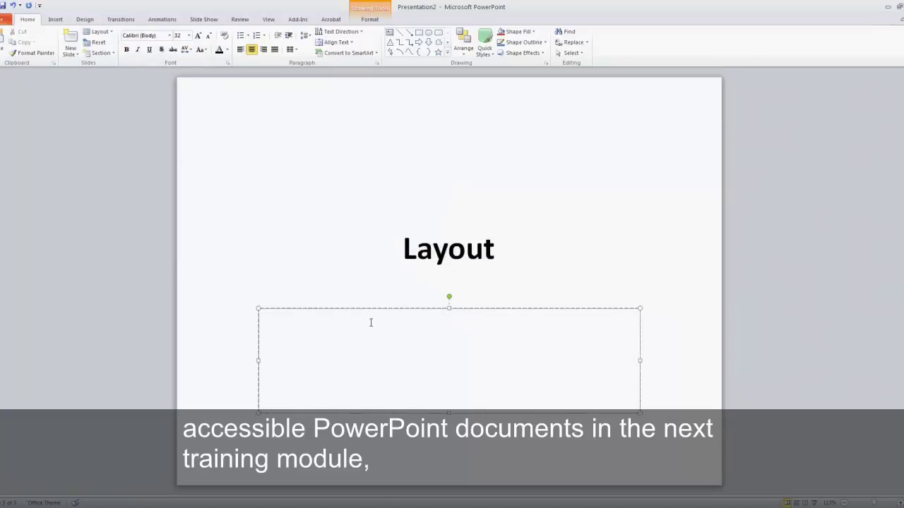
text(Use one of the standard layout templates when you insert a new slide in PowerPoint. These layouts provide boxes, called placeholders, to insert different types of content, such as the slide title, text, and pictures. Placeholders come preformatted for a range of purposes and help ensure that each slide is as accessible as possible for people using screen readers.)
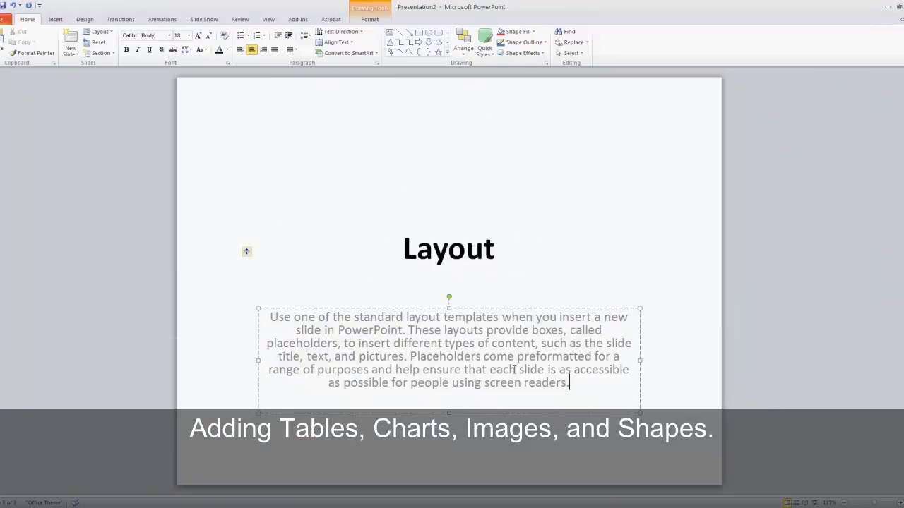